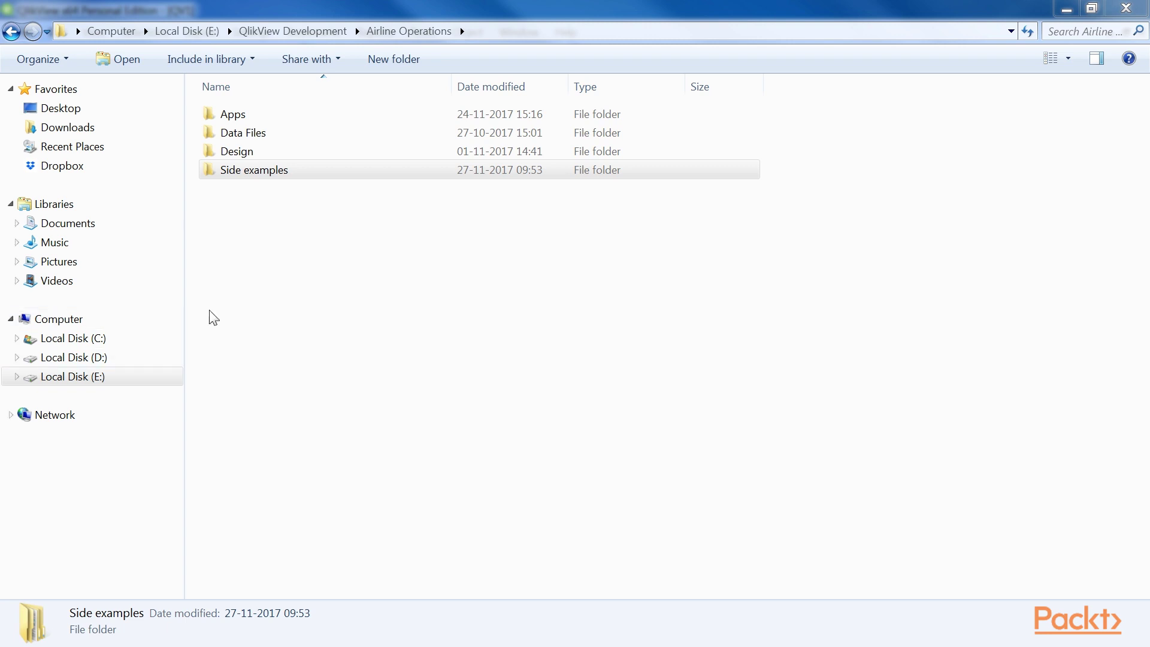
- Open the Production Planning - Legacy report from Side examples\Section 2 in Notepad, inspect it, and close it
click(249, 301)
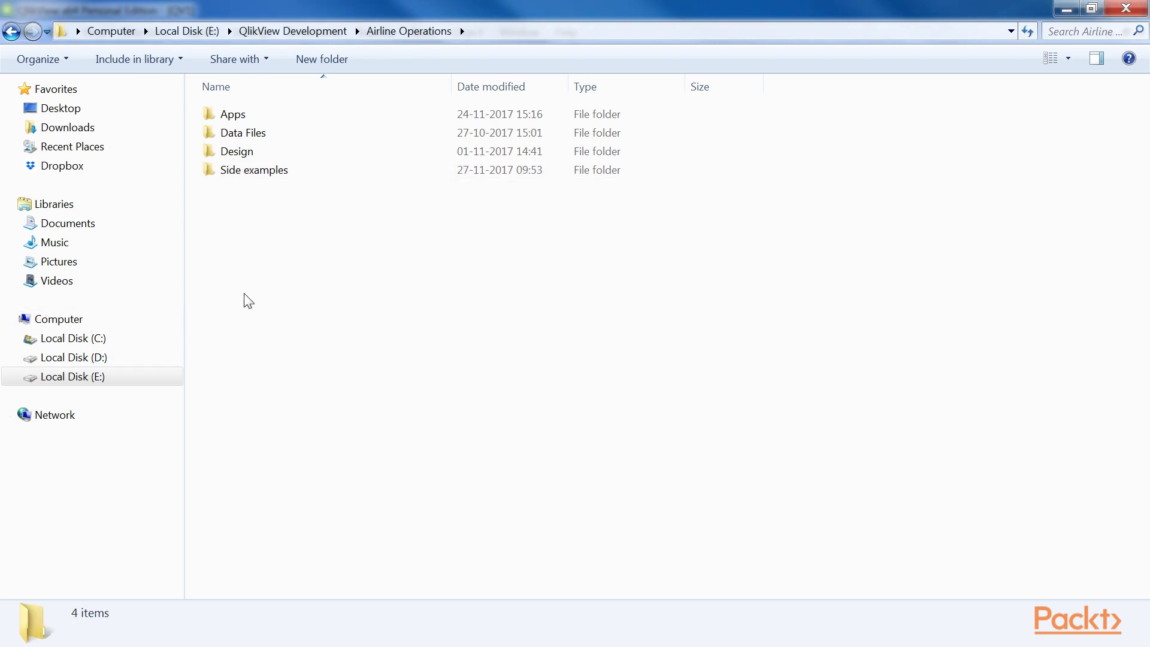
double_click(252, 172)
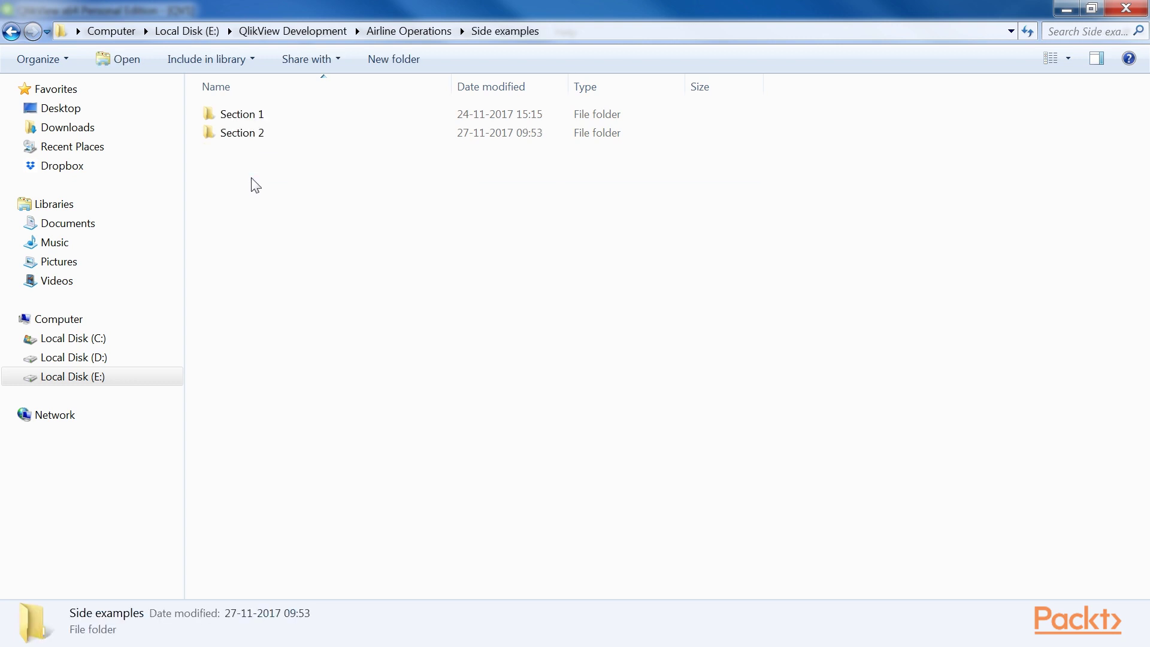
double_click(259, 132)
double_click(277, 115)
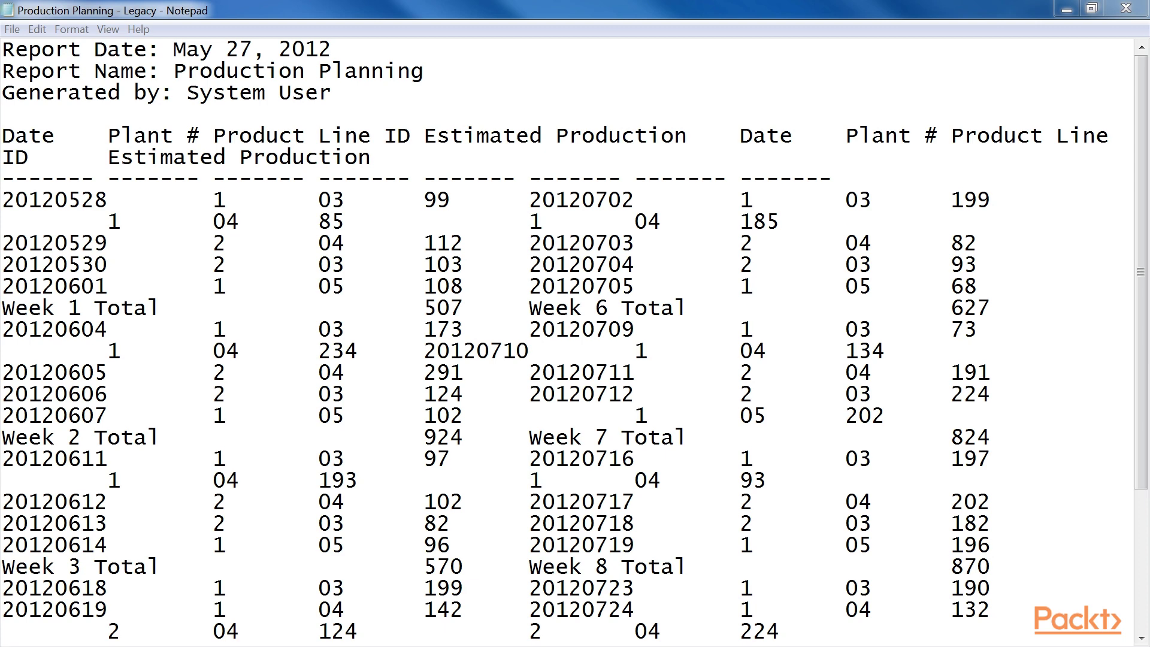
click(1125, 8)
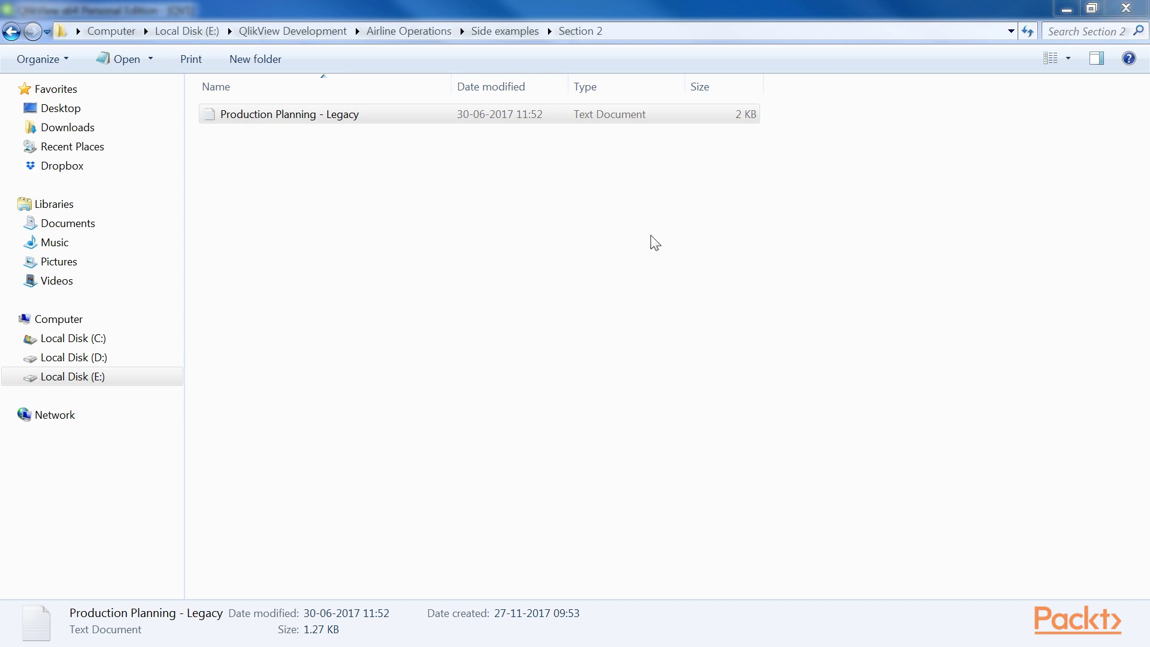
- Close Explorer and save the new QlikView document as Production Planning.qvw in Side examples\Section 2
key(alt+F4)
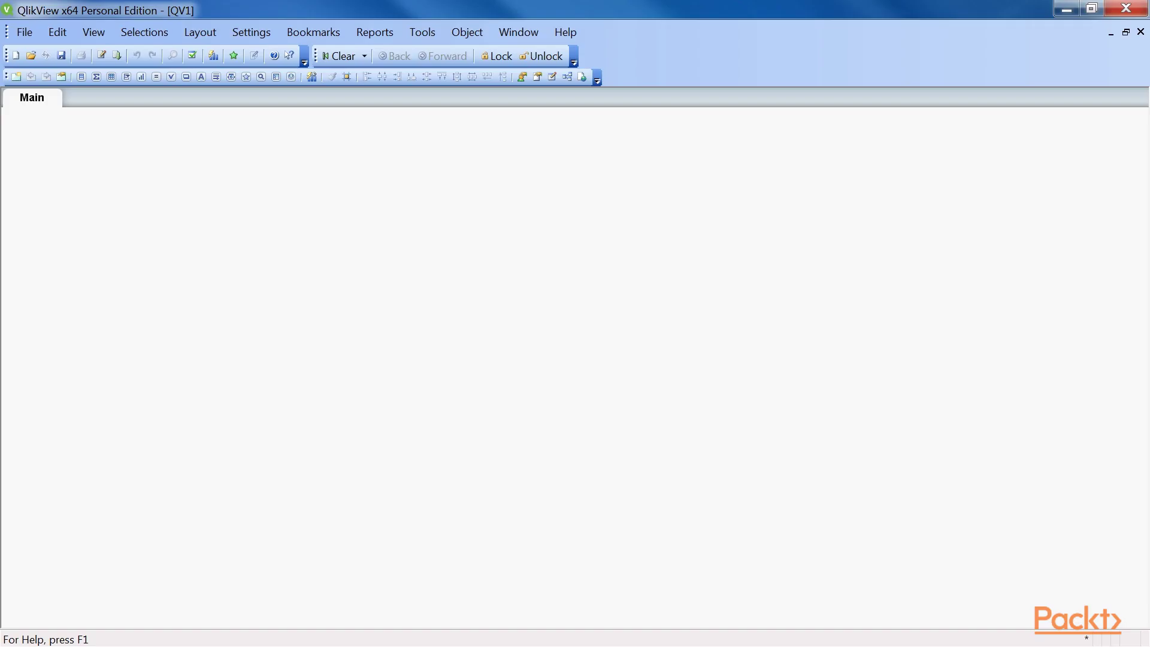
click(25, 32)
click(77, 241)
click(559, 131)
double_click(512, 271)
double_click(513, 239)
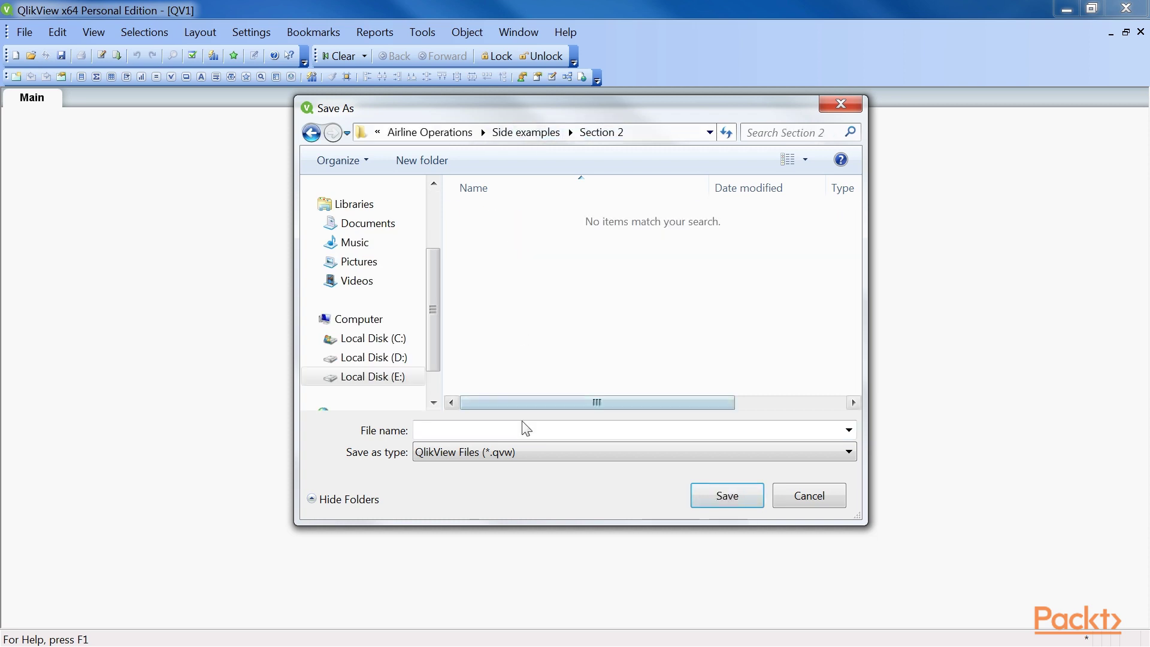
click(520, 429)
text(Production)
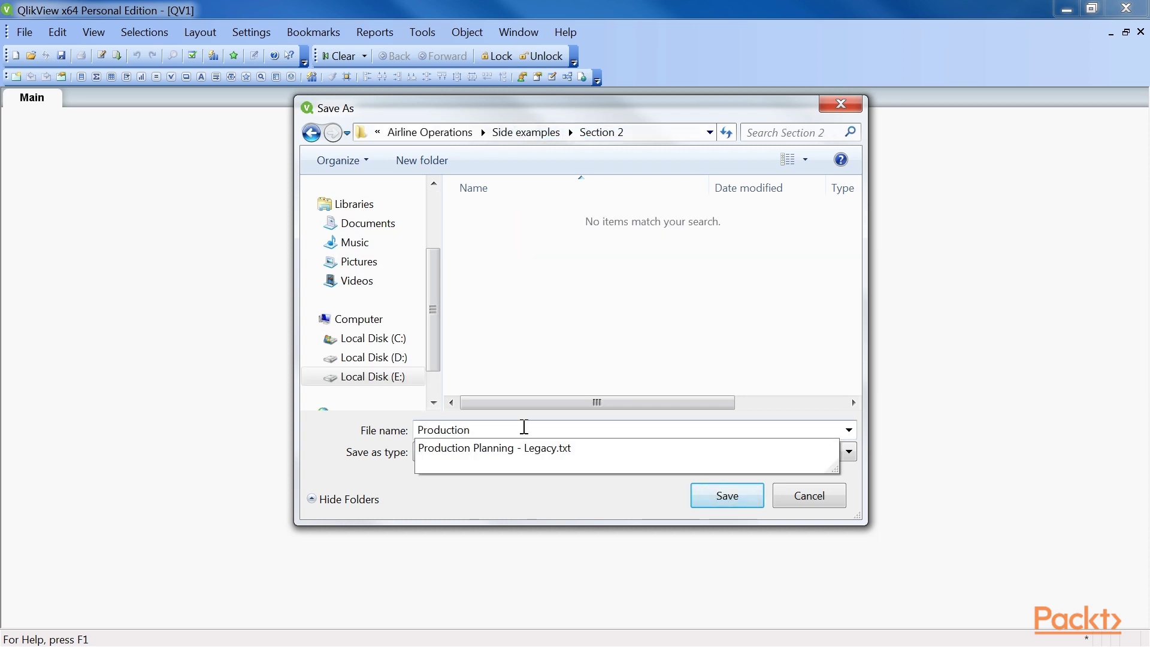
text( Planning)
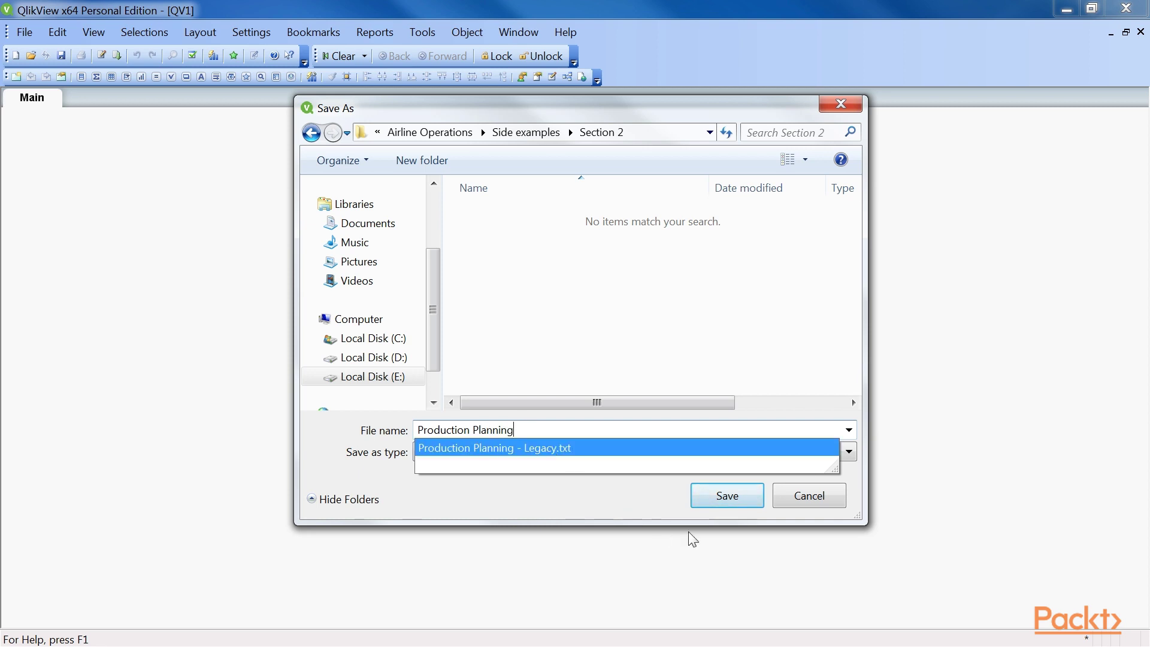
click(725, 494)
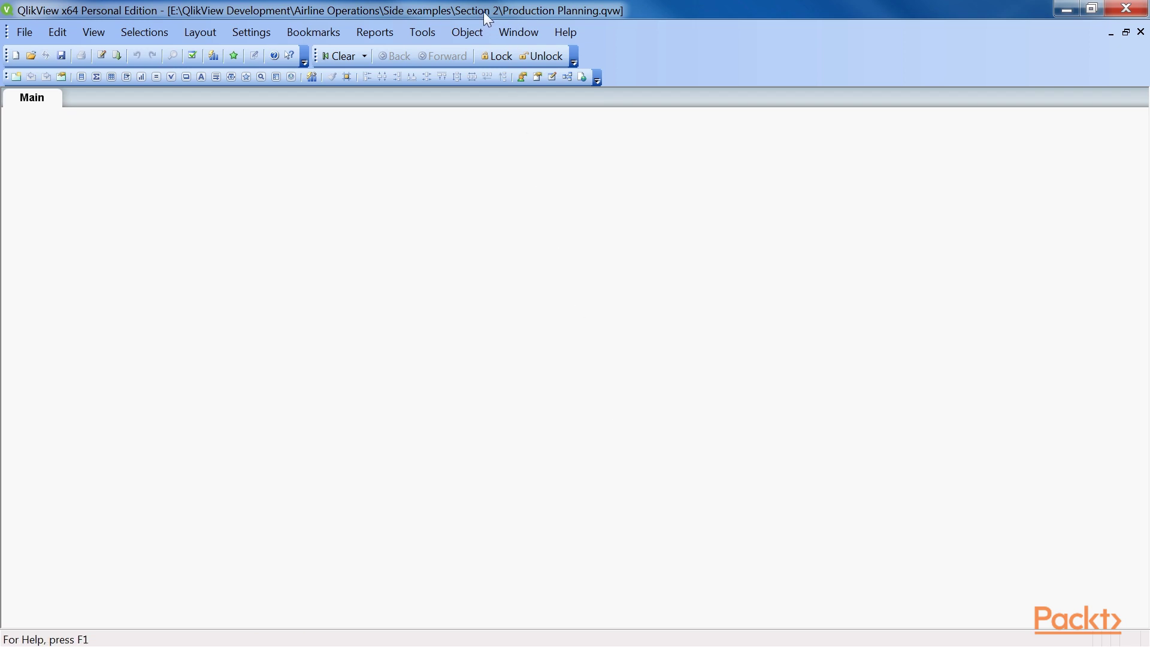
- From the script editor's Table Files, open Production Planning - Legacy in Section 2 in the File Wizard
key(ctrl+e)
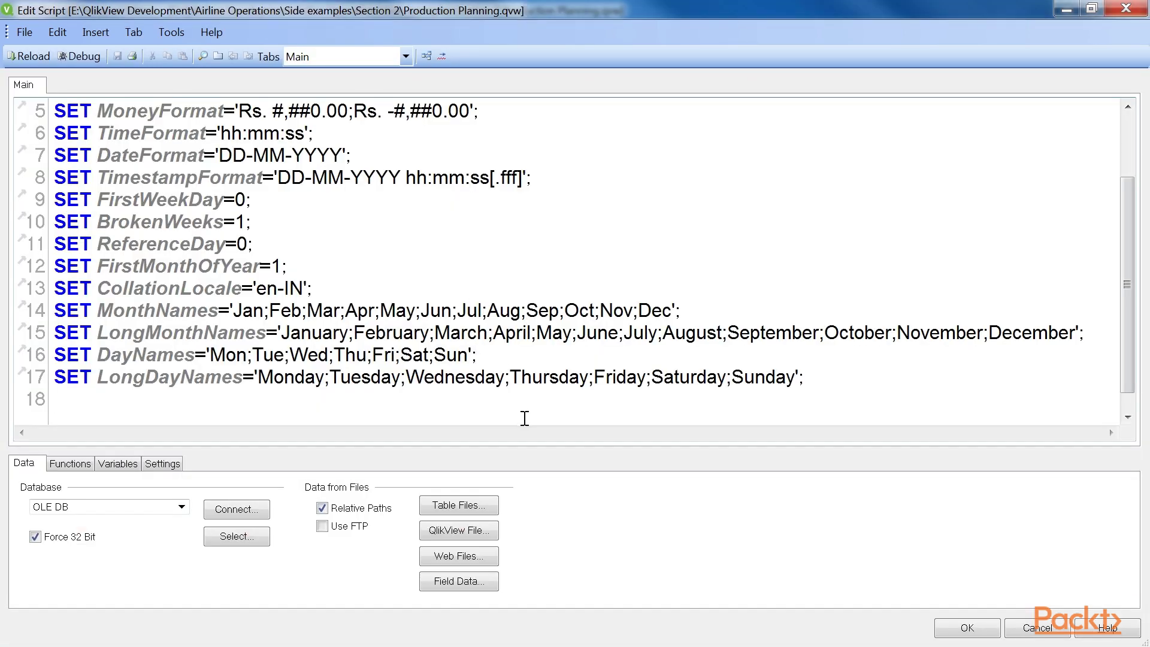
click(486, 505)
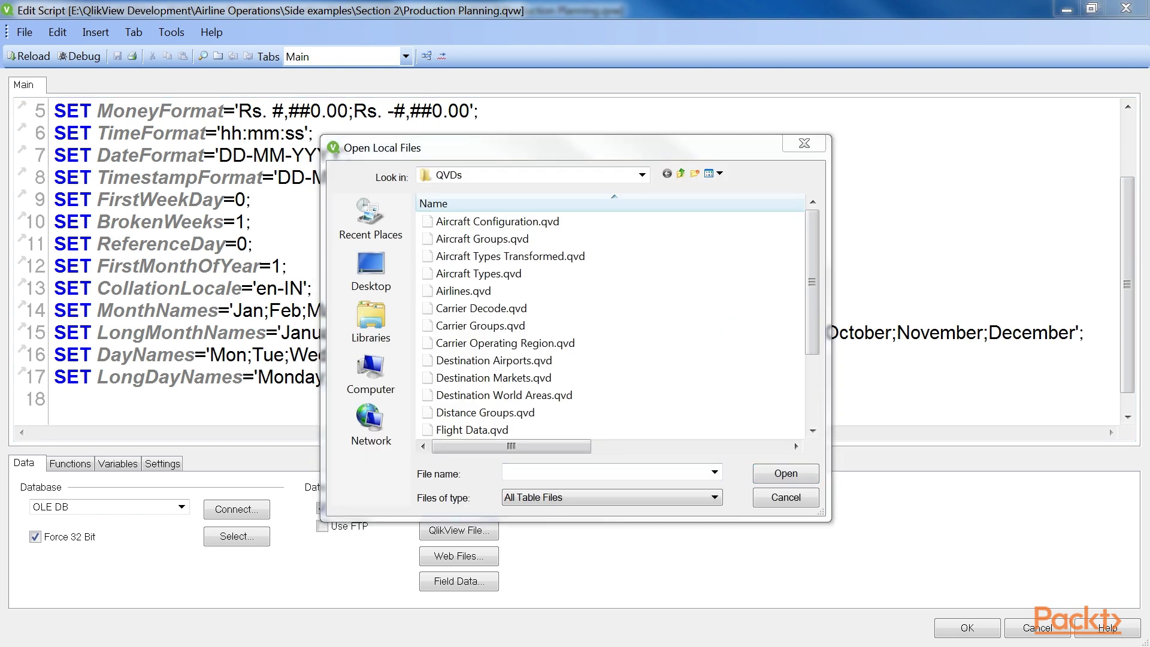
click(370, 371)
double_click(473, 336)
double_click(485, 328)
double_click(476, 222)
double_click(470, 273)
double_click(466, 241)
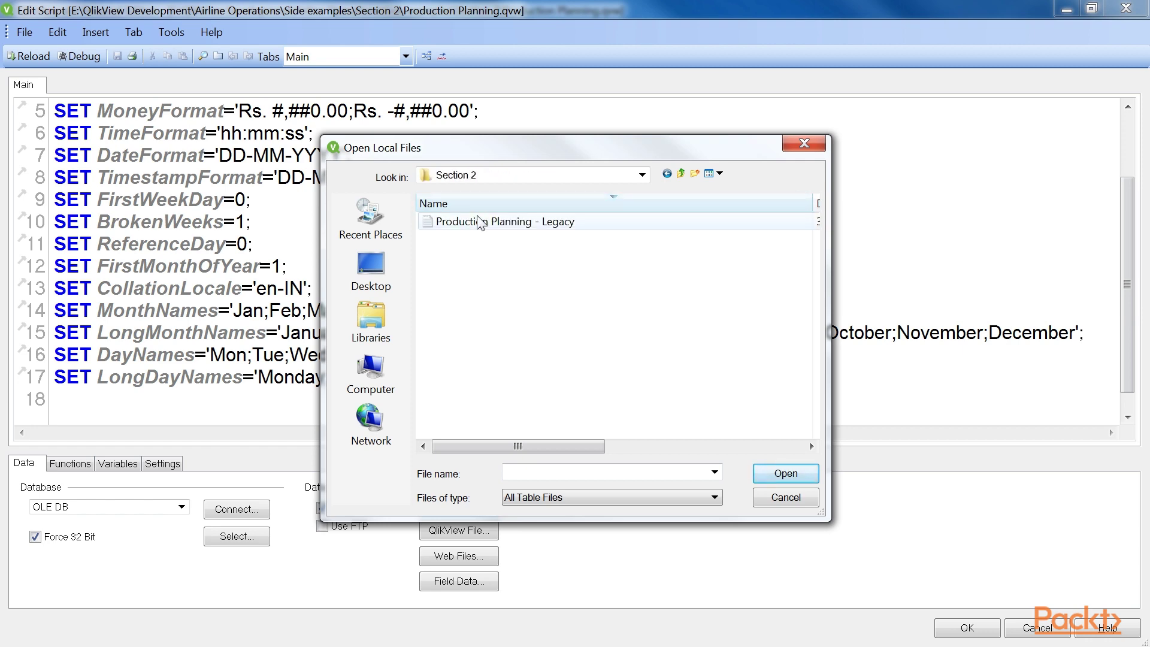
click(482, 225)
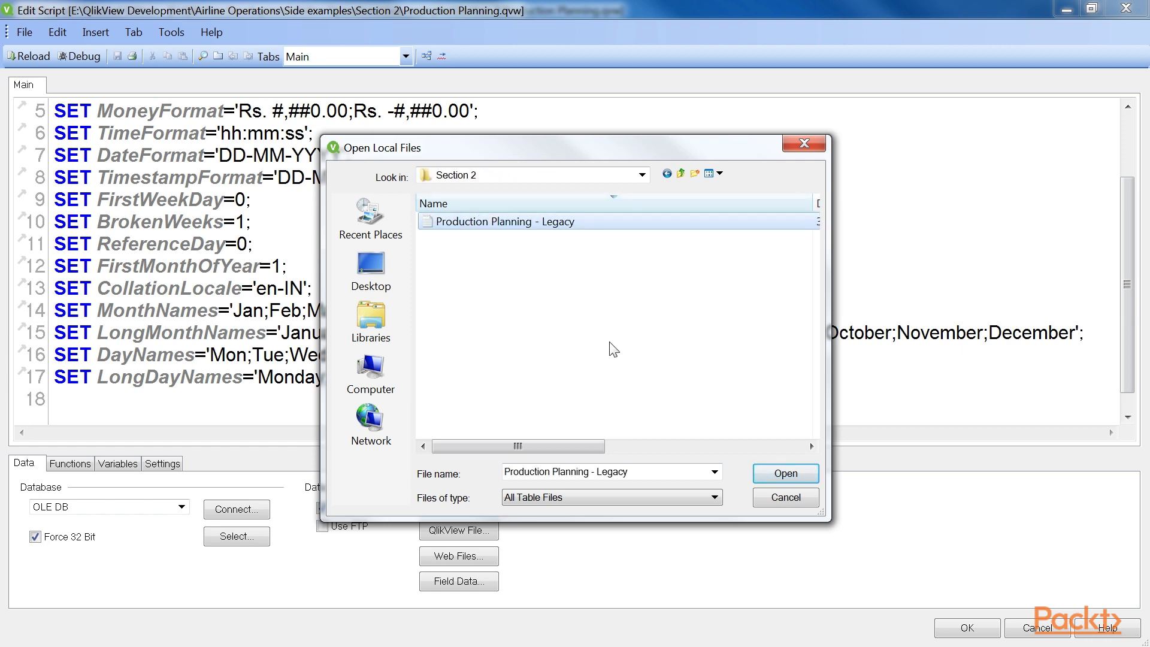
click(782, 472)
drag(307, 193, 562, 155)
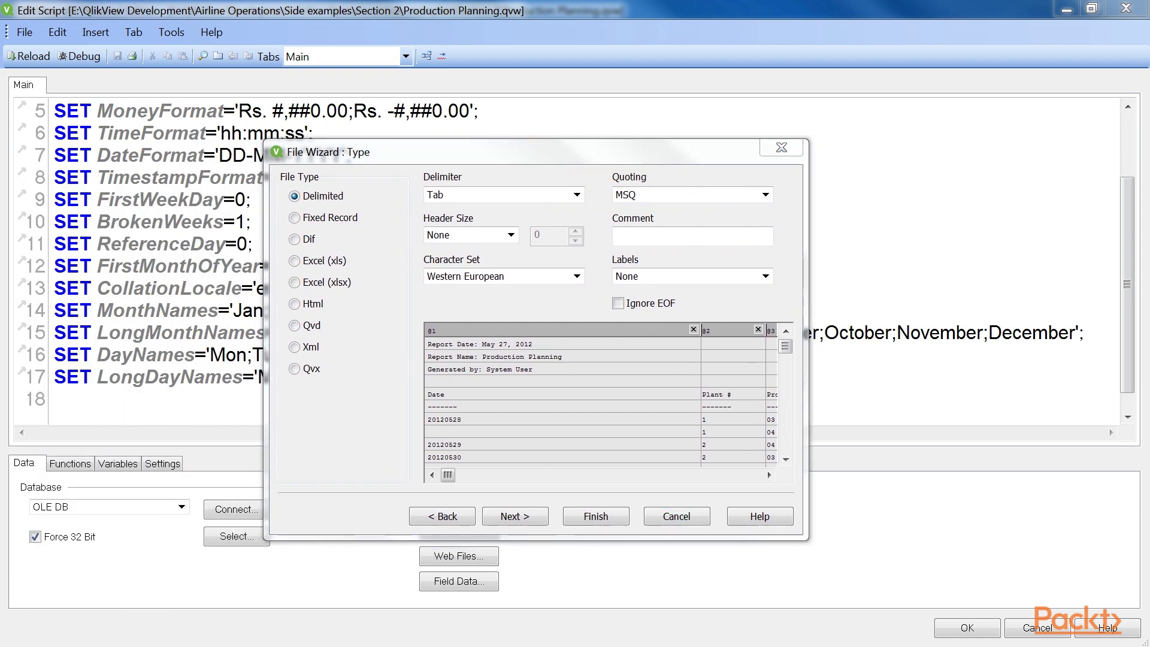
- Advance the File Wizard from its Type page to the Transform page
click(535, 152)
click(523, 520)
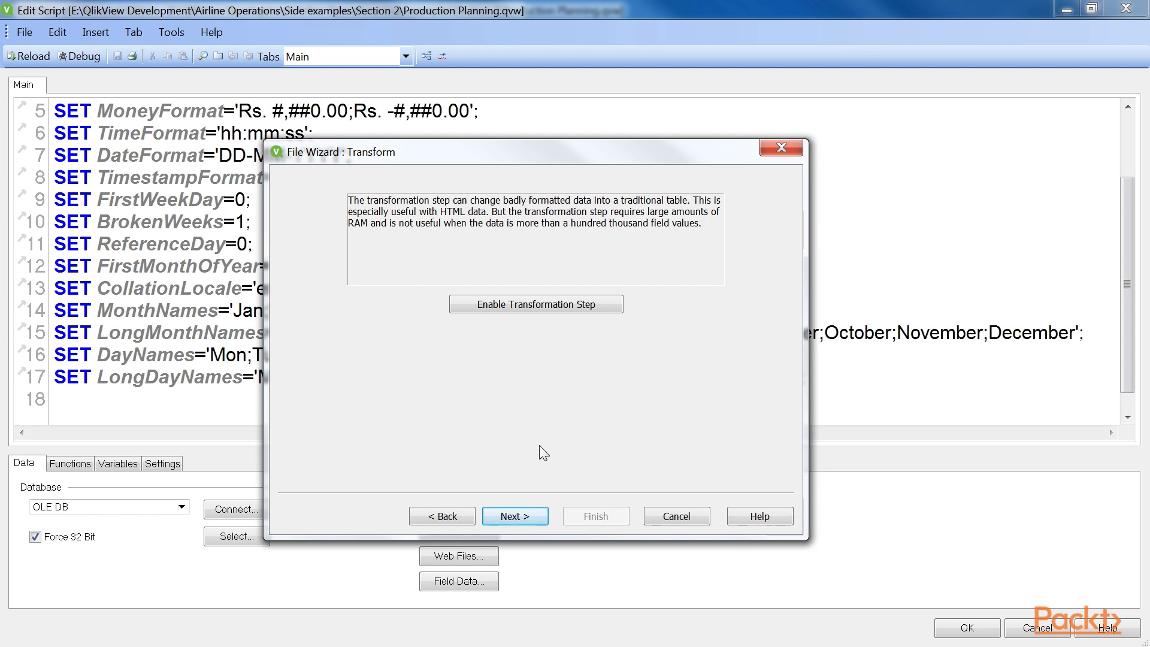
- Enable the transformation step and delete rows 1–4 and 6, the report titles and dashed separator
click(537, 306)
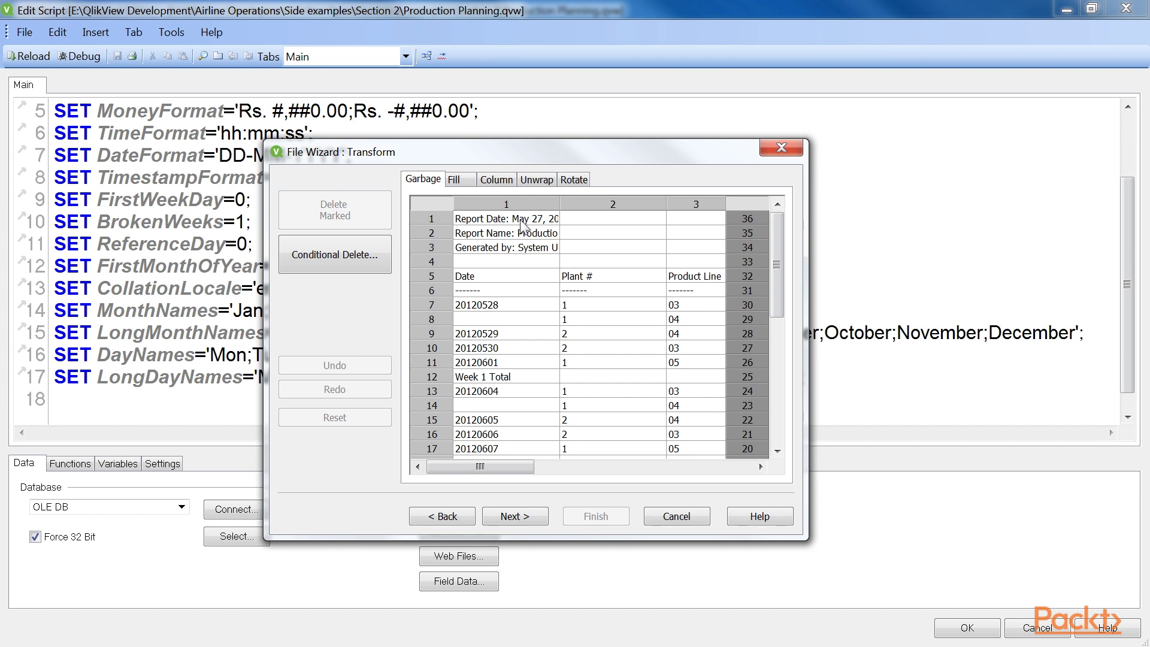
drag(436, 221, 439, 260)
ctrl+click(434, 288)
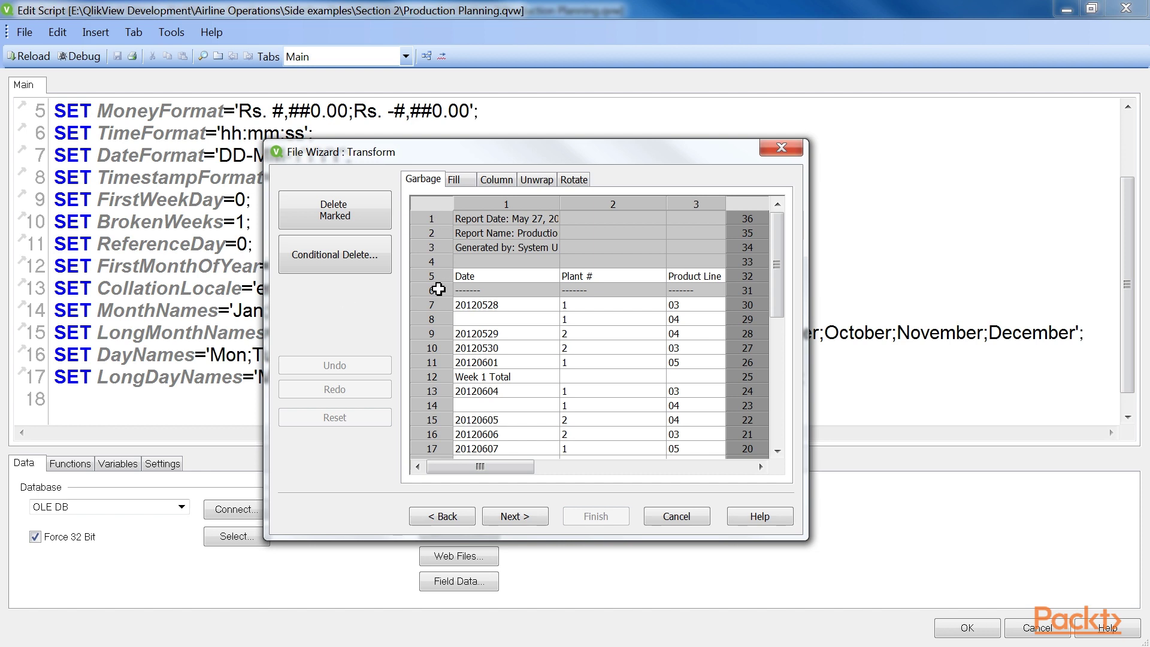
click(343, 210)
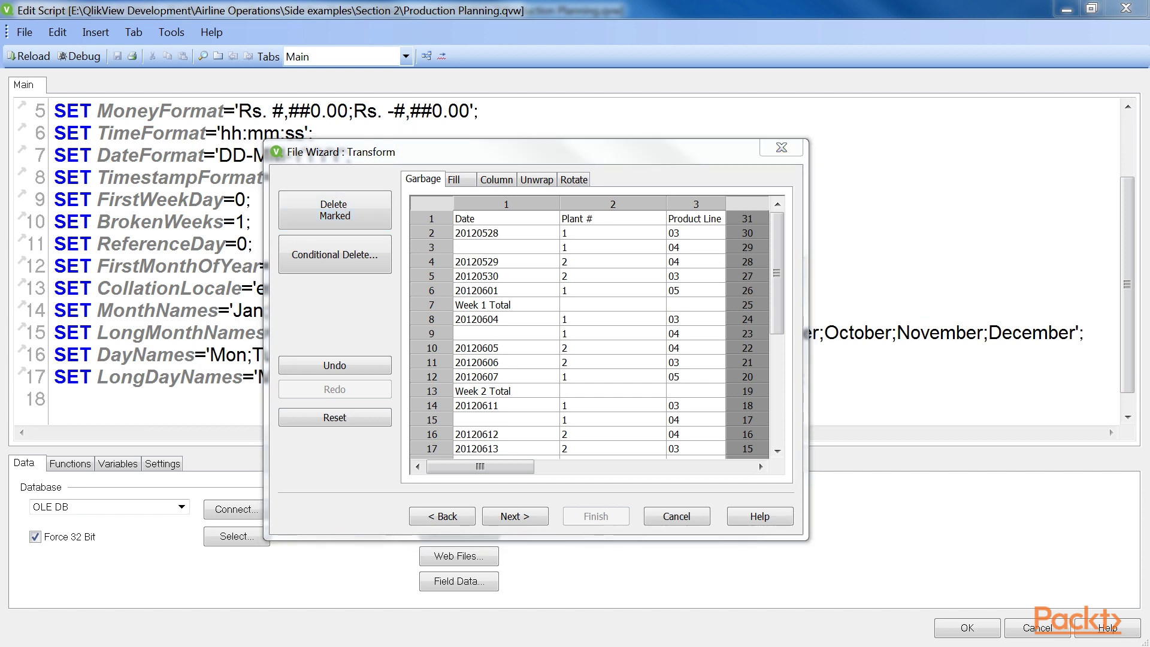
- Add a conditional delete removing every row whose column 1 contains 'Total'
click(336, 258)
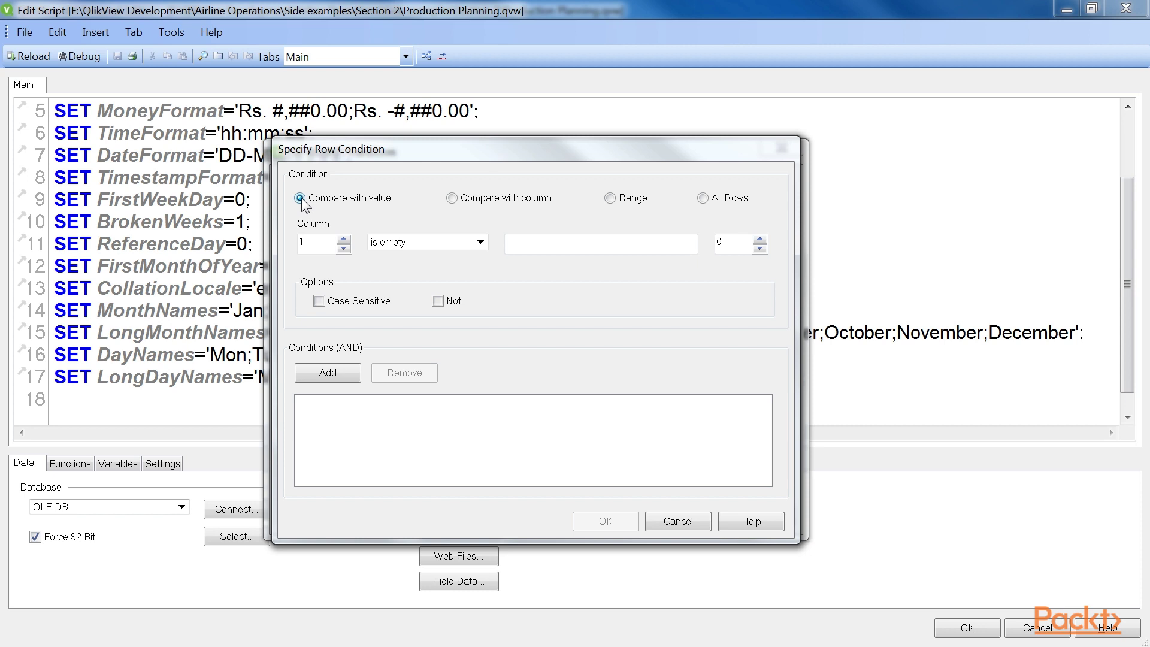
click(480, 242)
click(468, 276)
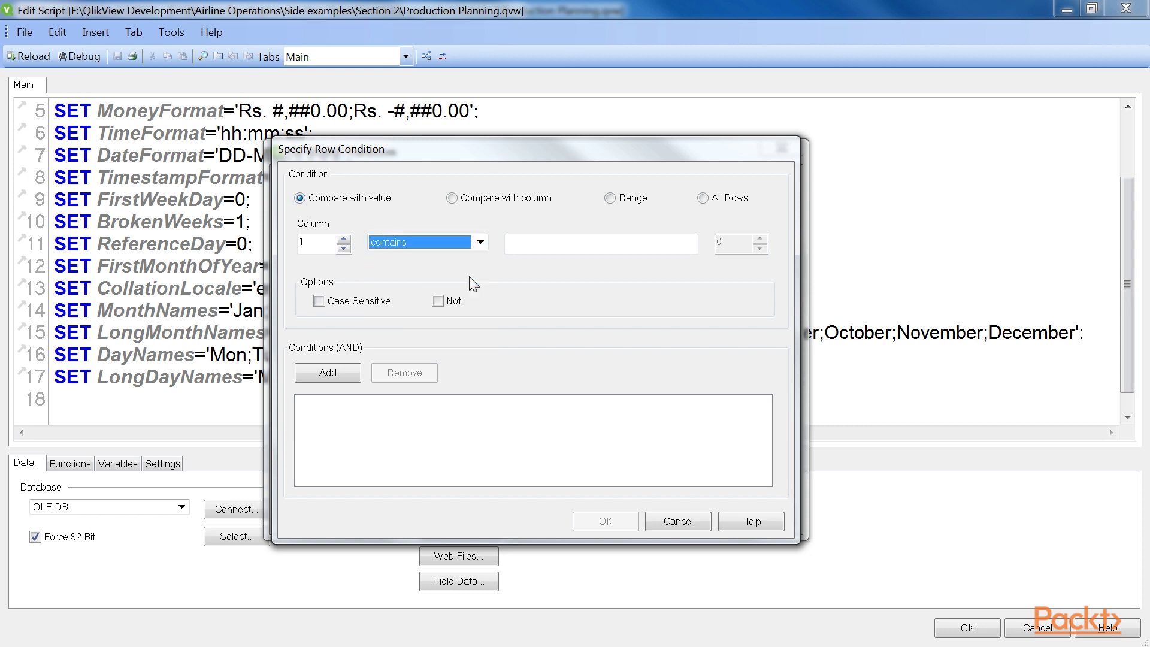
click(661, 244)
text(Total)
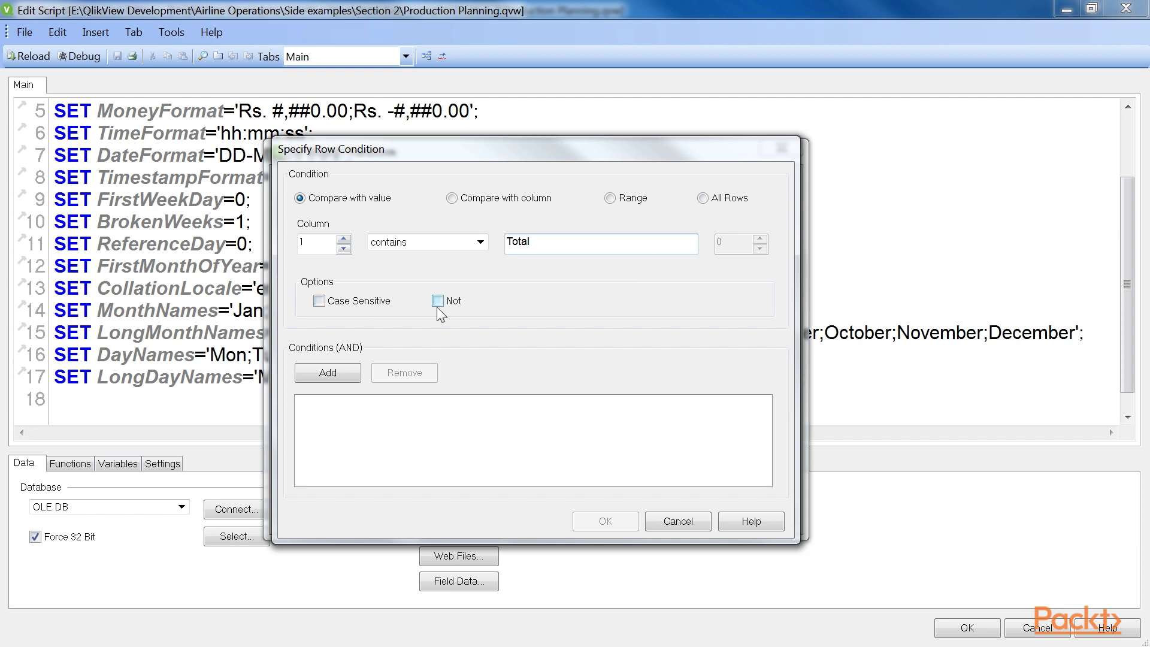
click(351, 379)
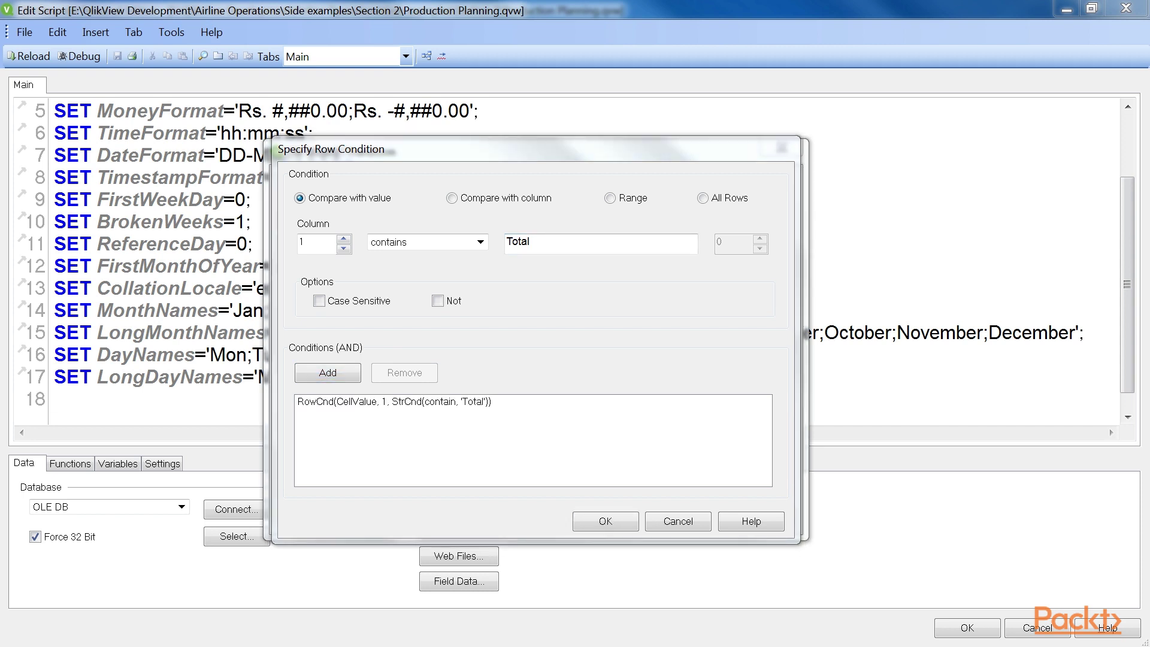
click(605, 521)
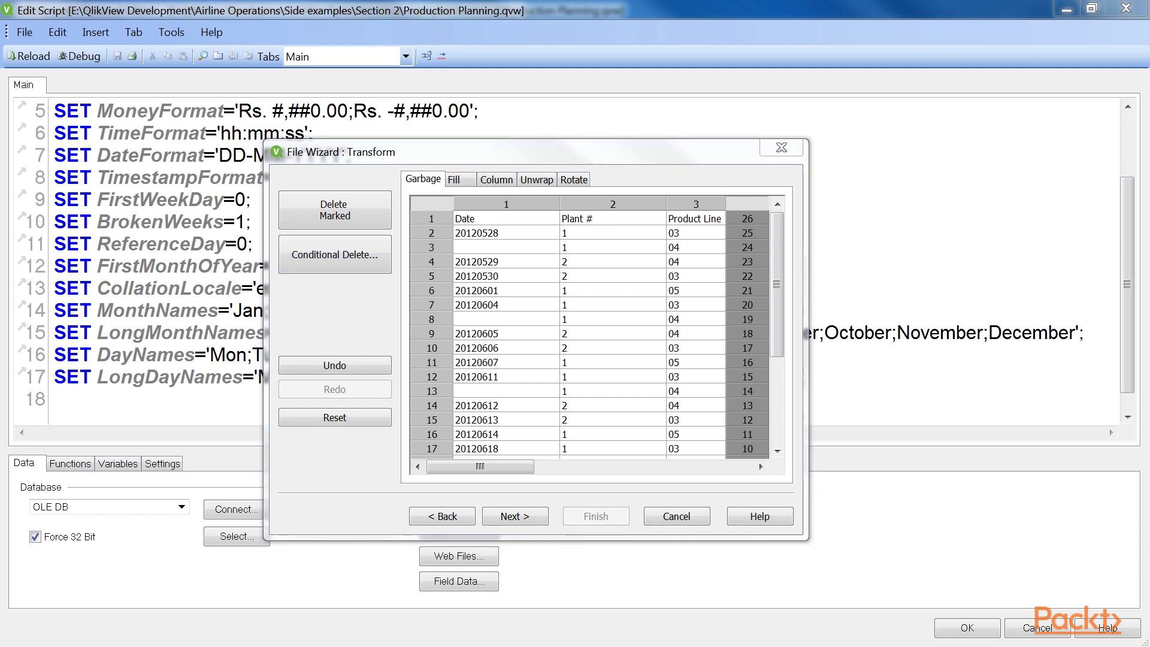
- Switch the Transform step to the Unwrap tab
click(537, 181)
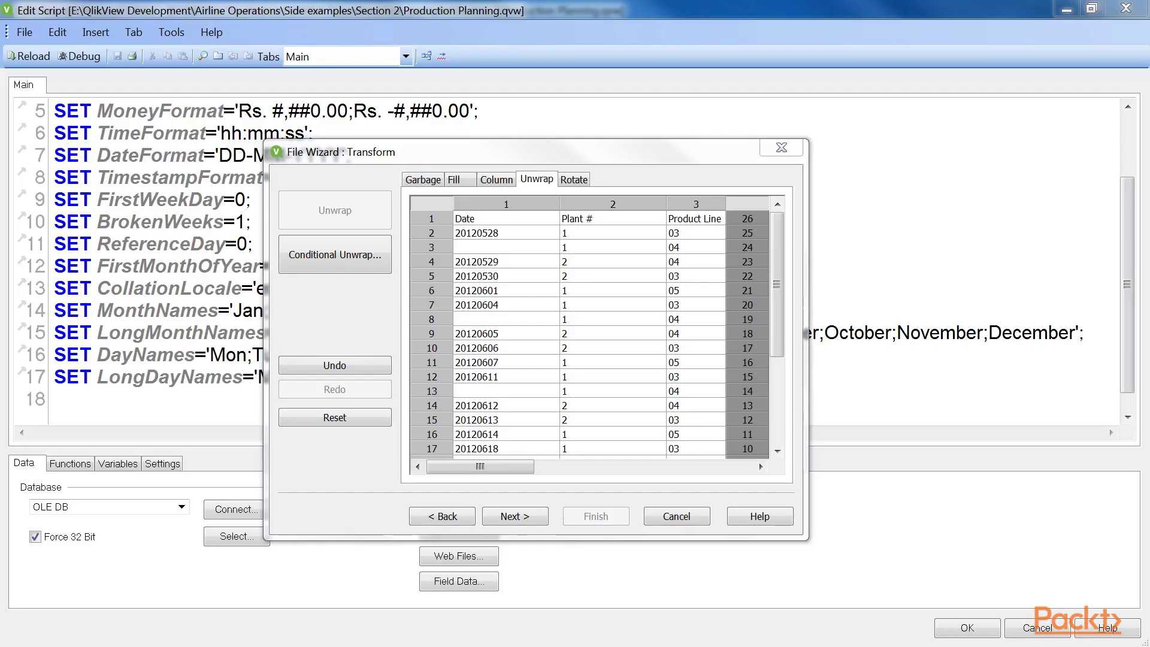
- Unwrap the columns after column 4 beneath the first block, then return to the Garbage tab
click(586, 155)
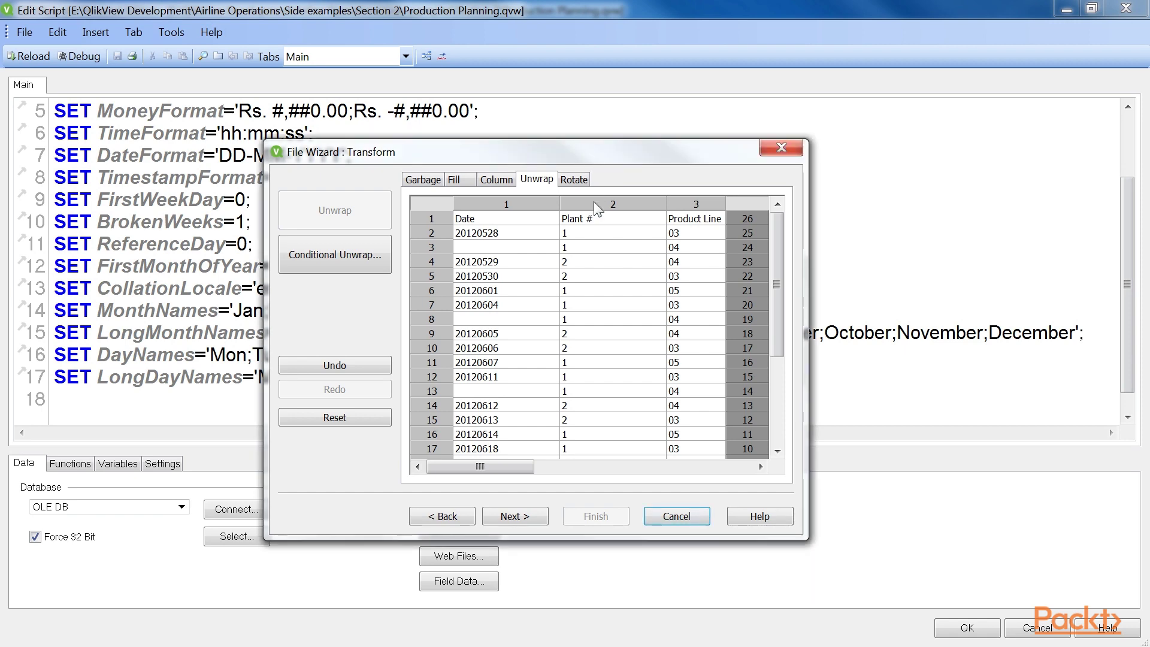
drag(807, 308, 856, 307)
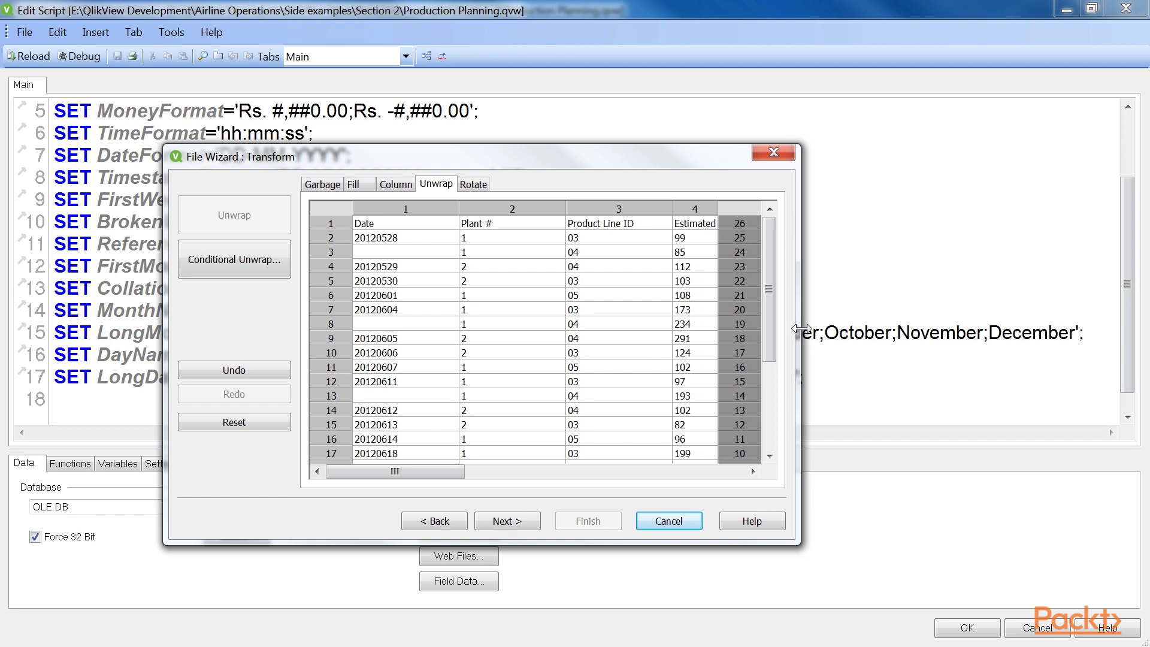
drag(802, 329, 931, 332)
drag(512, 167, 485, 166)
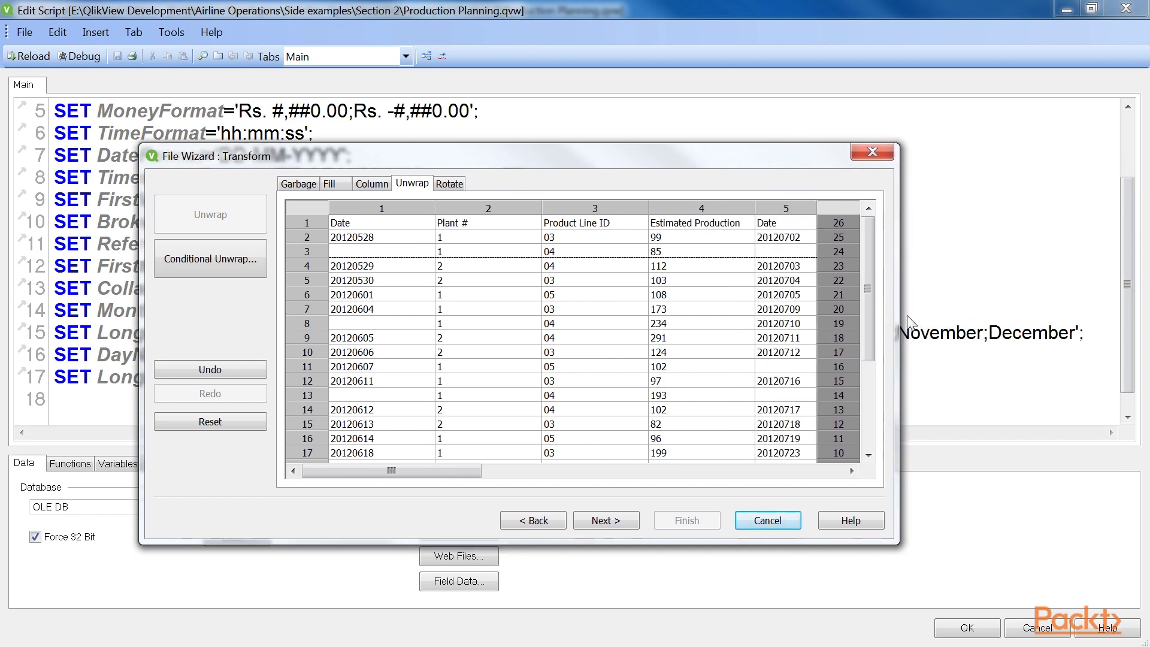
drag(898, 316, 957, 316)
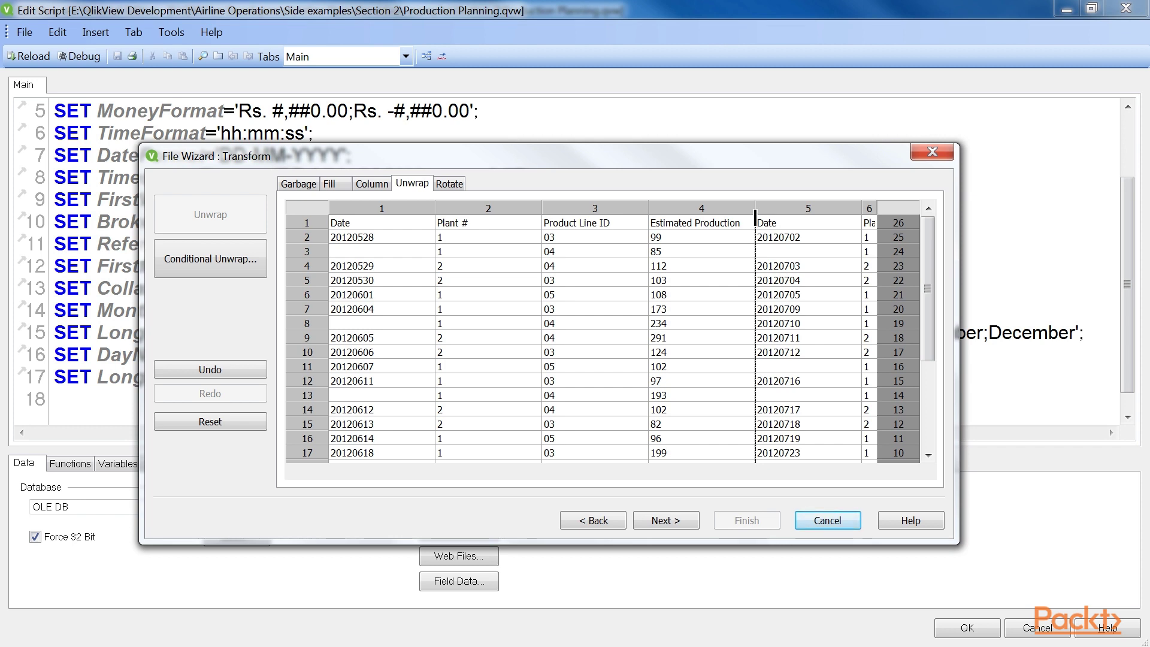
click(755, 216)
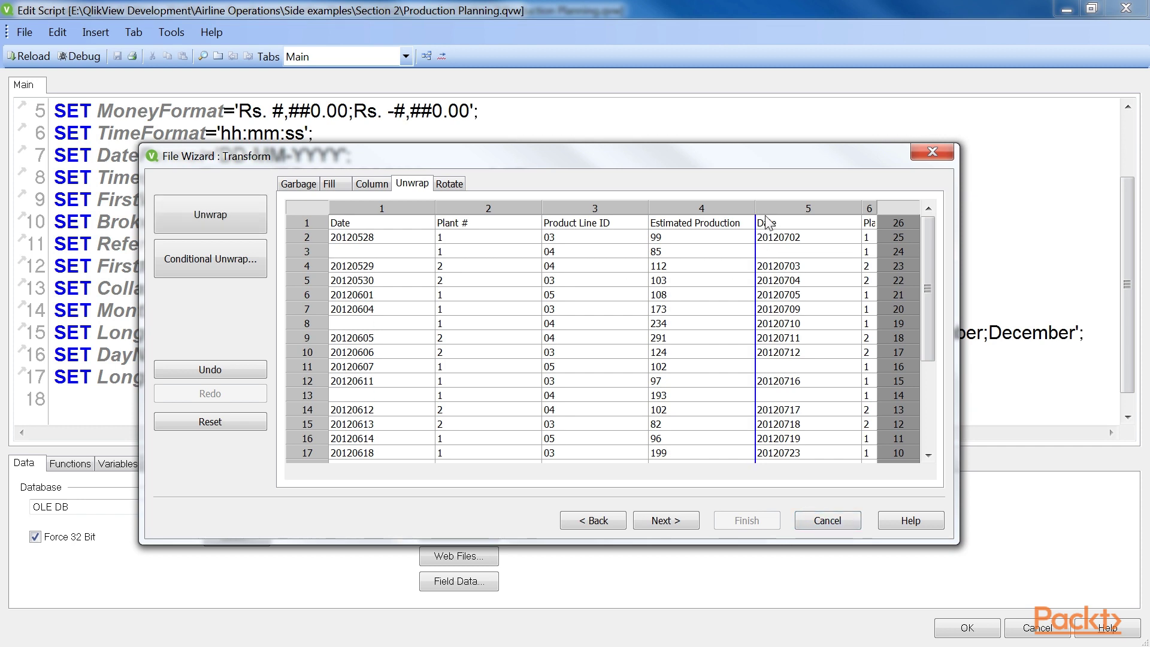
click(199, 220)
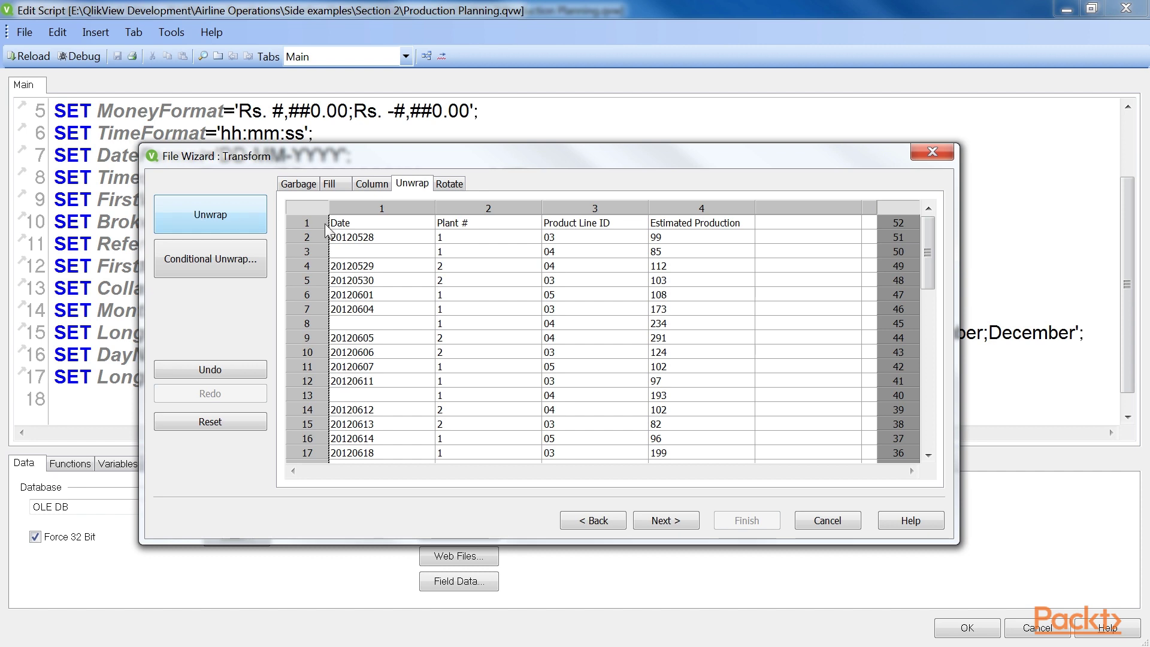
drag(930, 250, 936, 311)
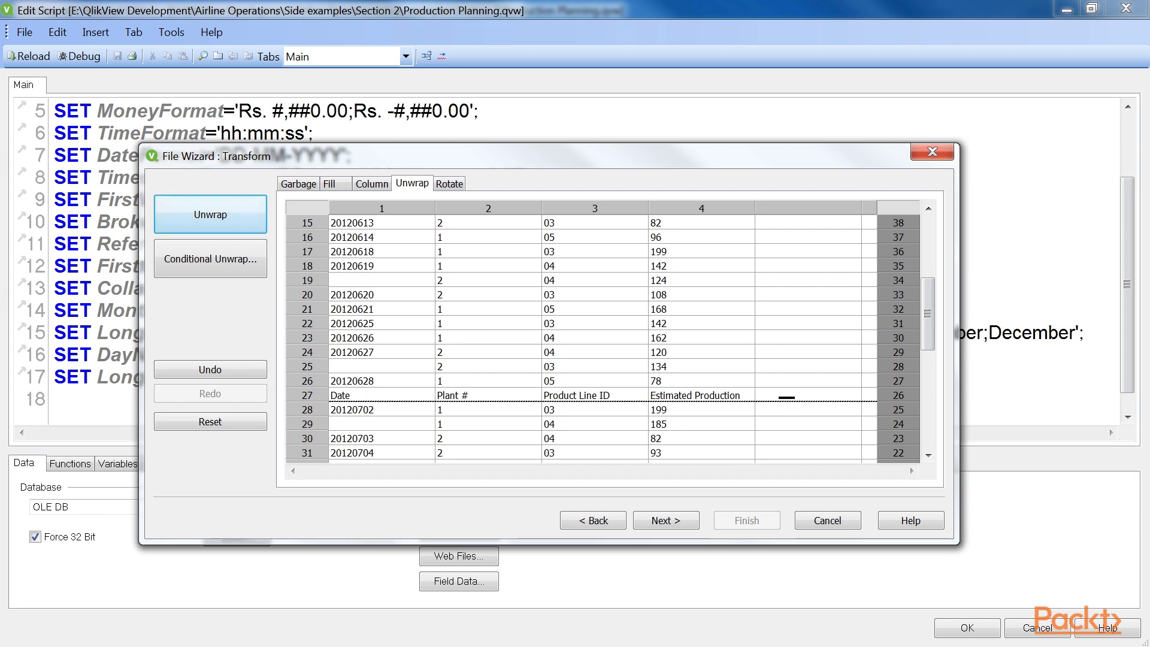
click(298, 184)
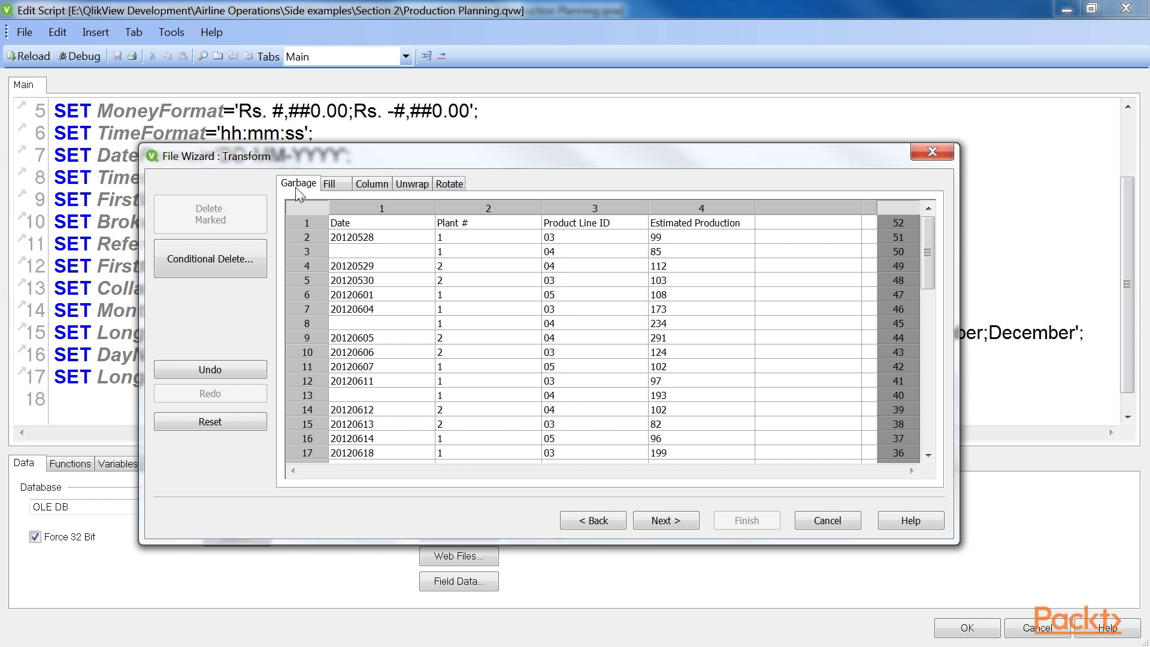
- Add a conditional-delete condition matching rows whose column 1 contains 'Date'
click(242, 254)
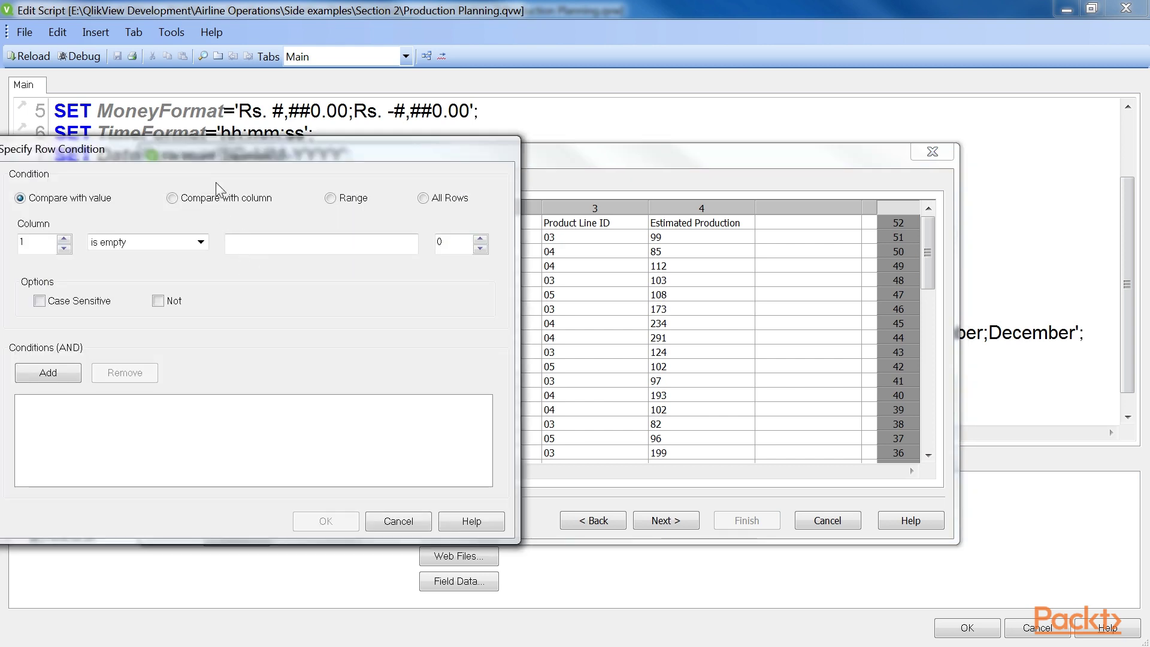
drag(202, 156, 497, 150)
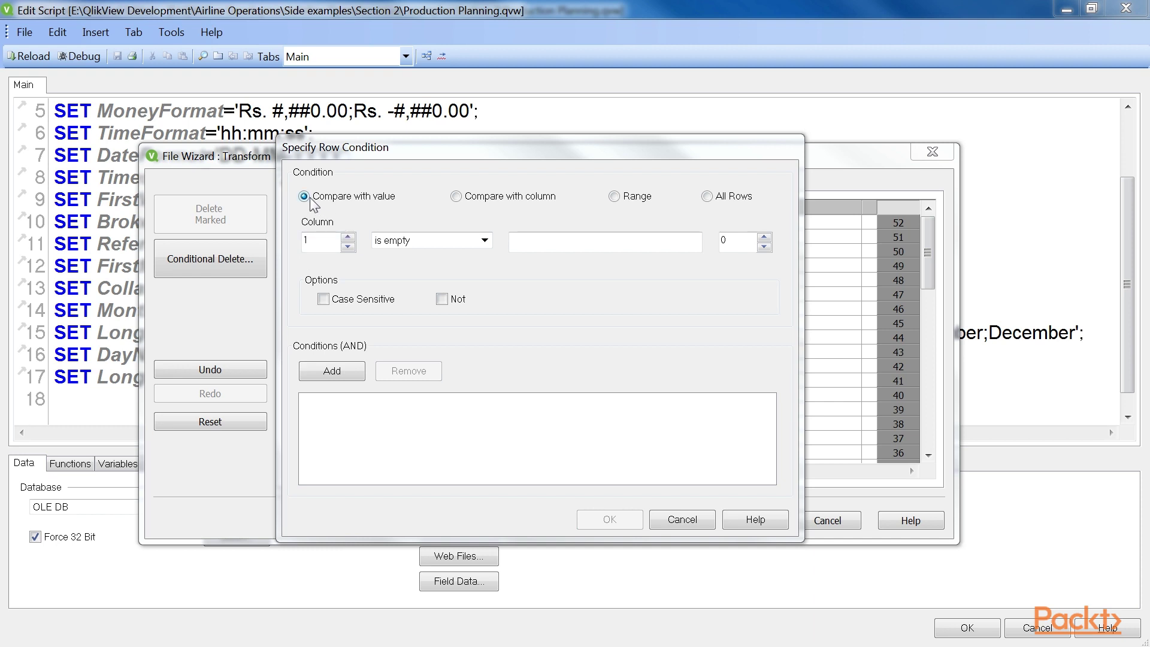
click(470, 243)
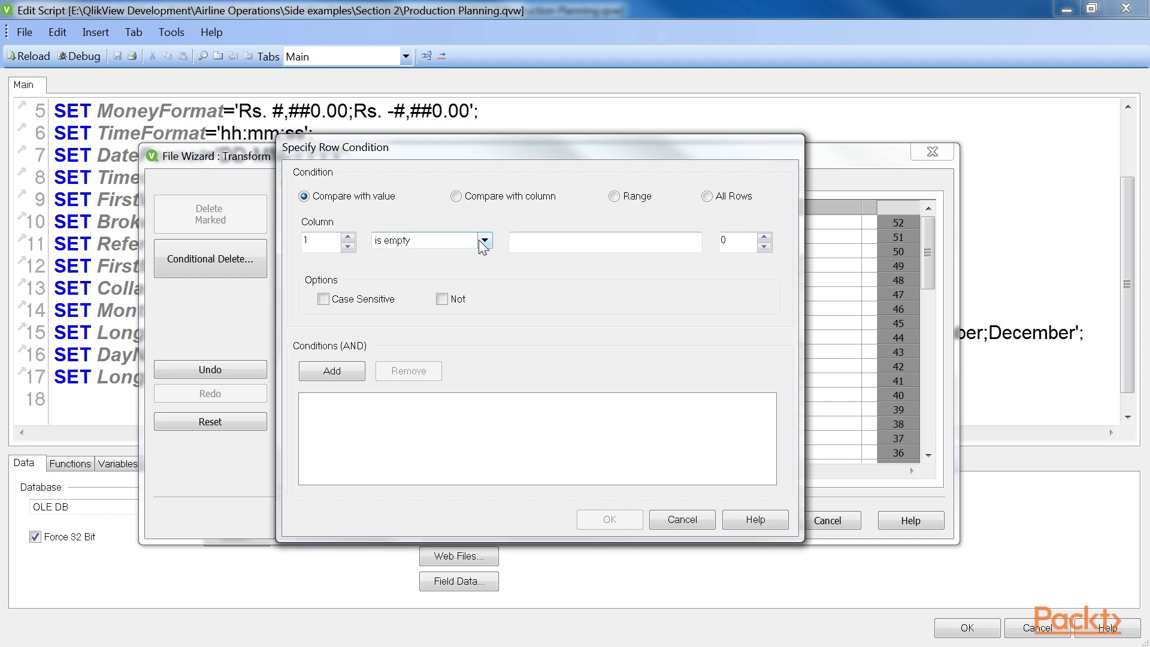
click(448, 279)
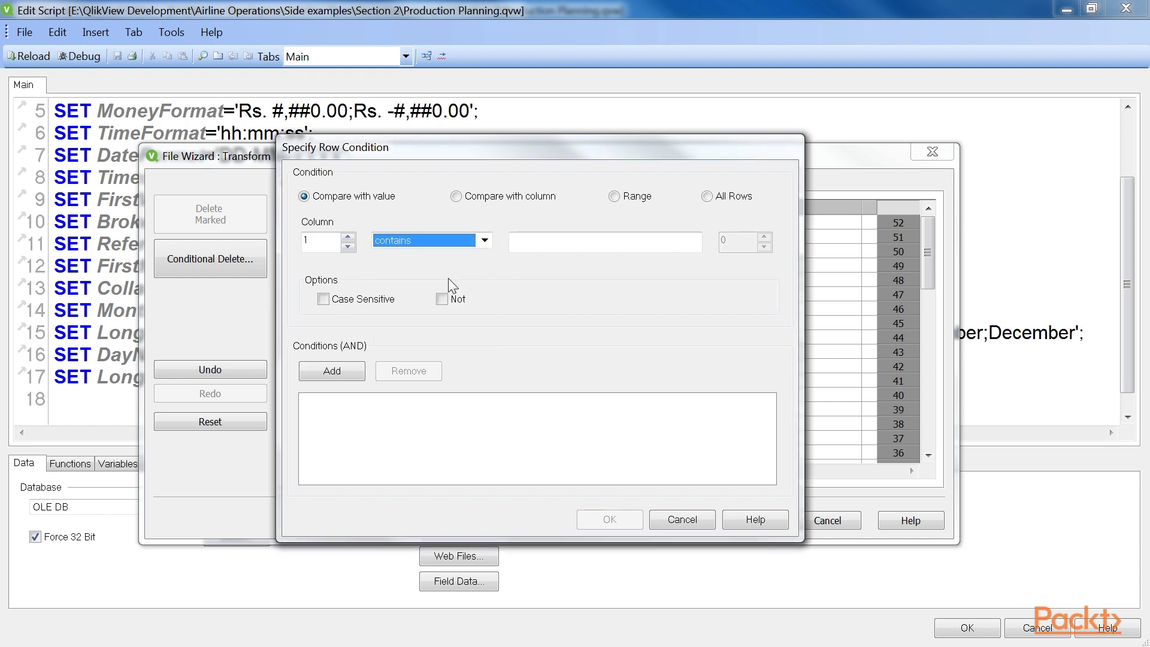
click(566, 246)
text(Date)
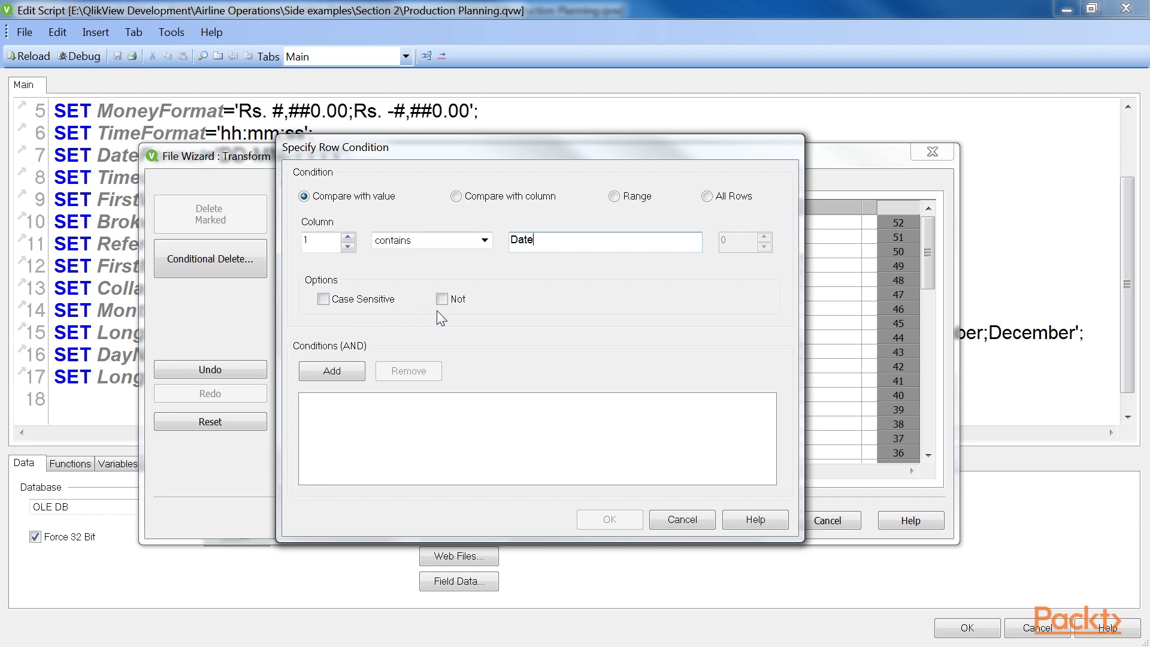
click(332, 370)
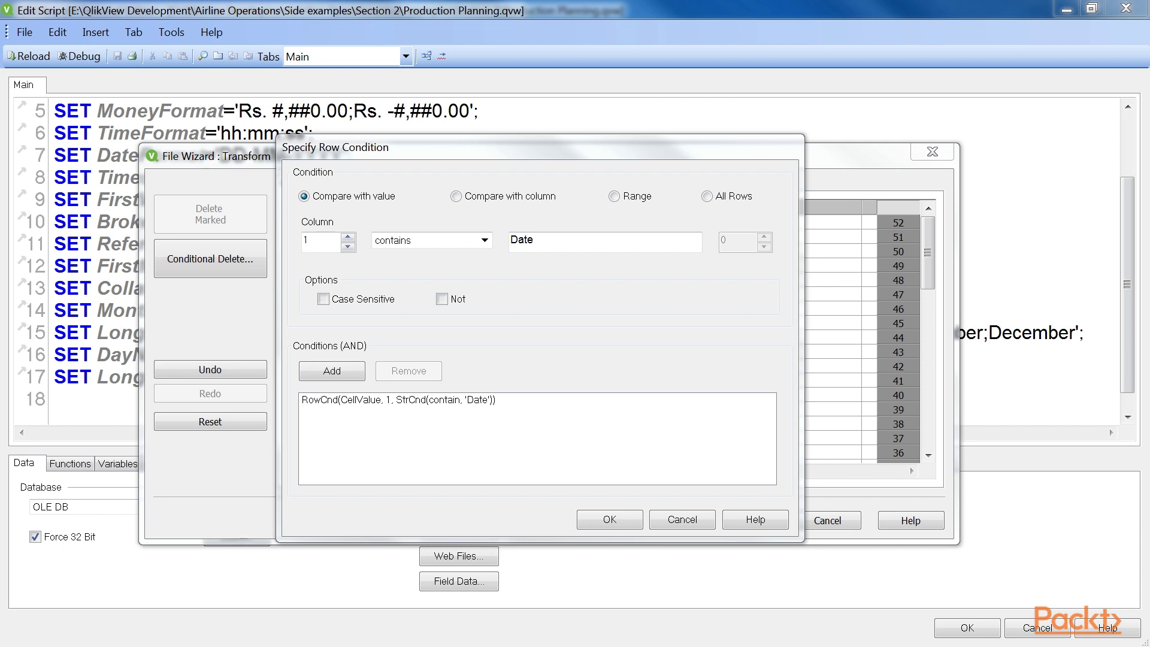
- Add a range condition from row 2 to the bottom with the Select strategy
click(613, 197)
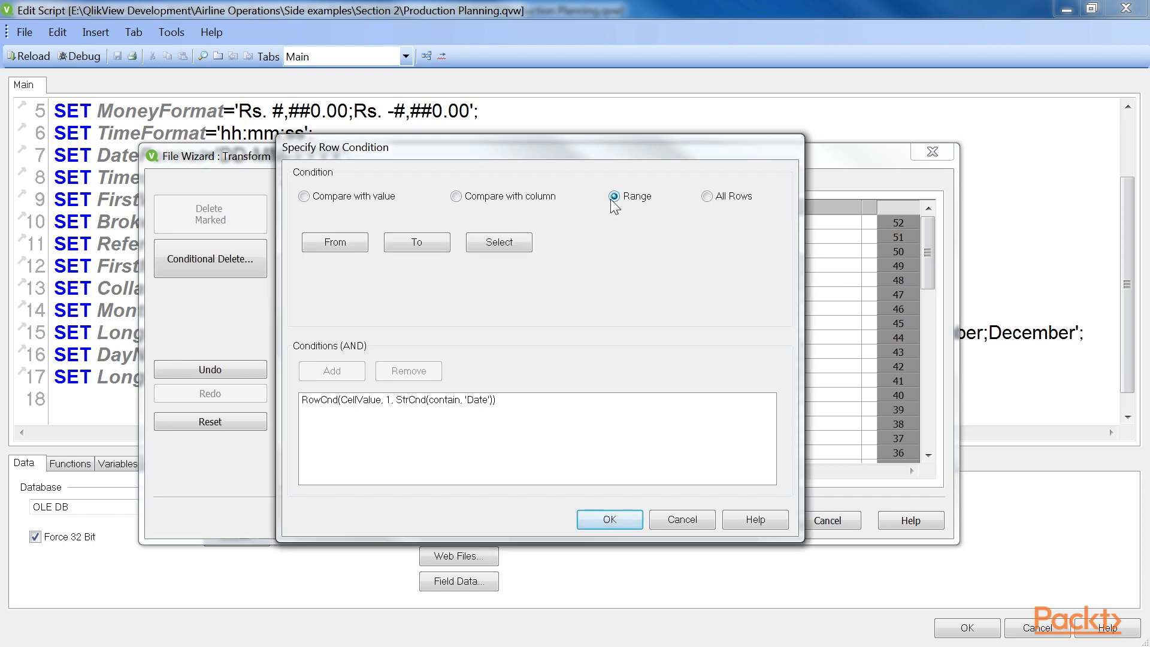
click(334, 243)
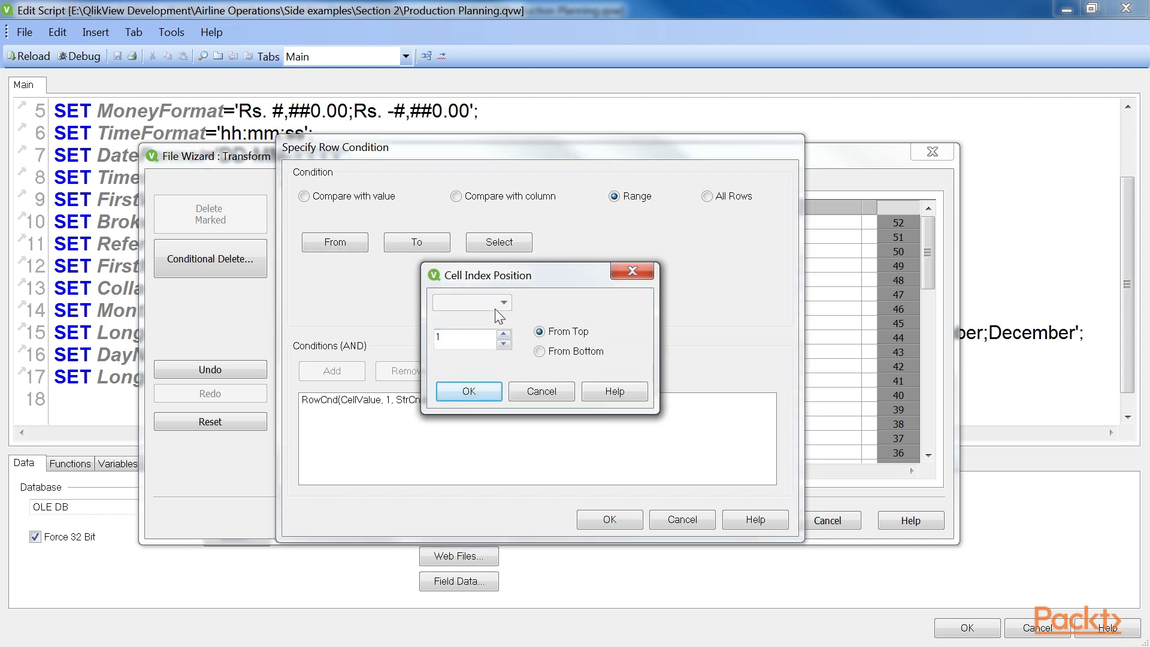
click(504, 335)
click(470, 391)
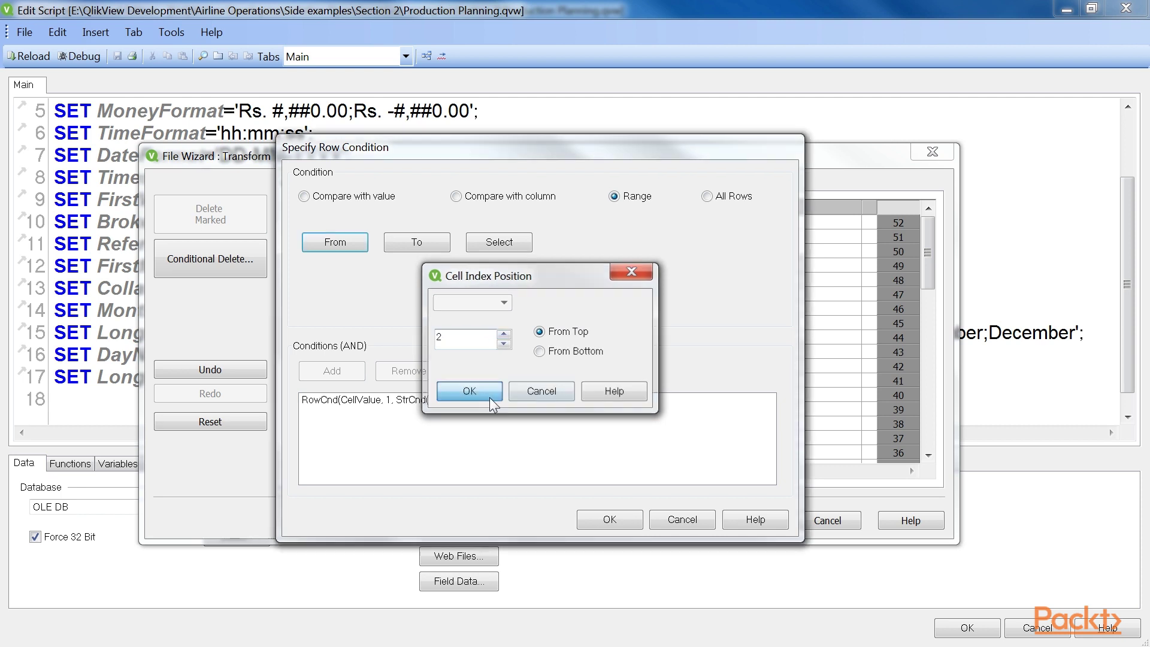
click(410, 241)
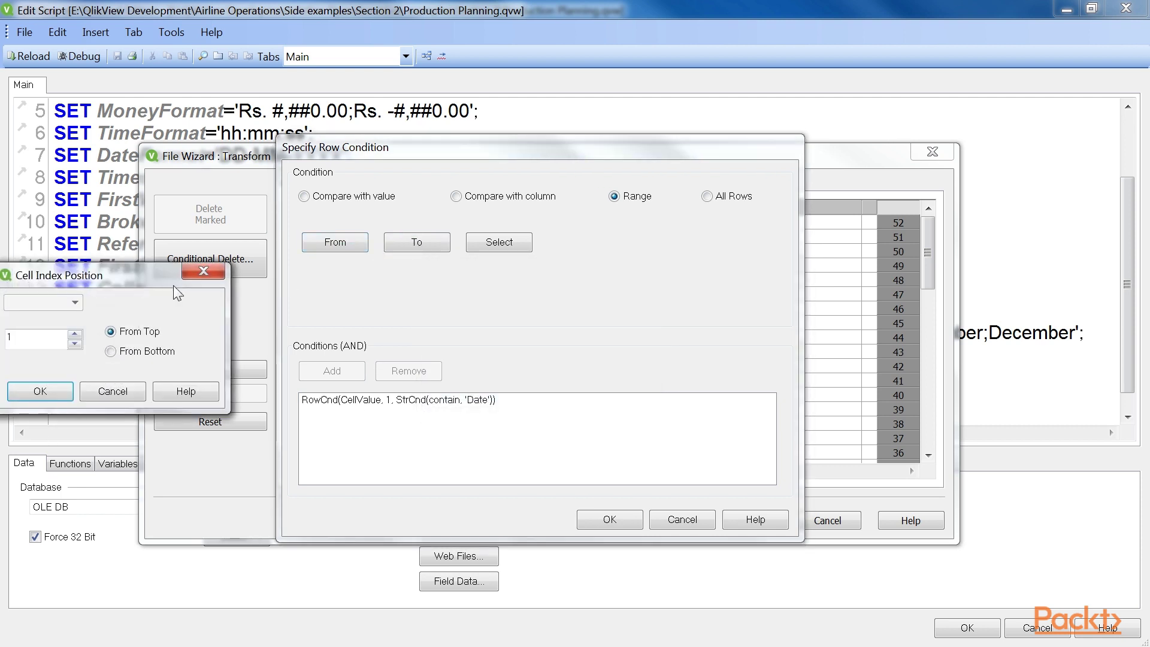
drag(112, 272, 529, 277)
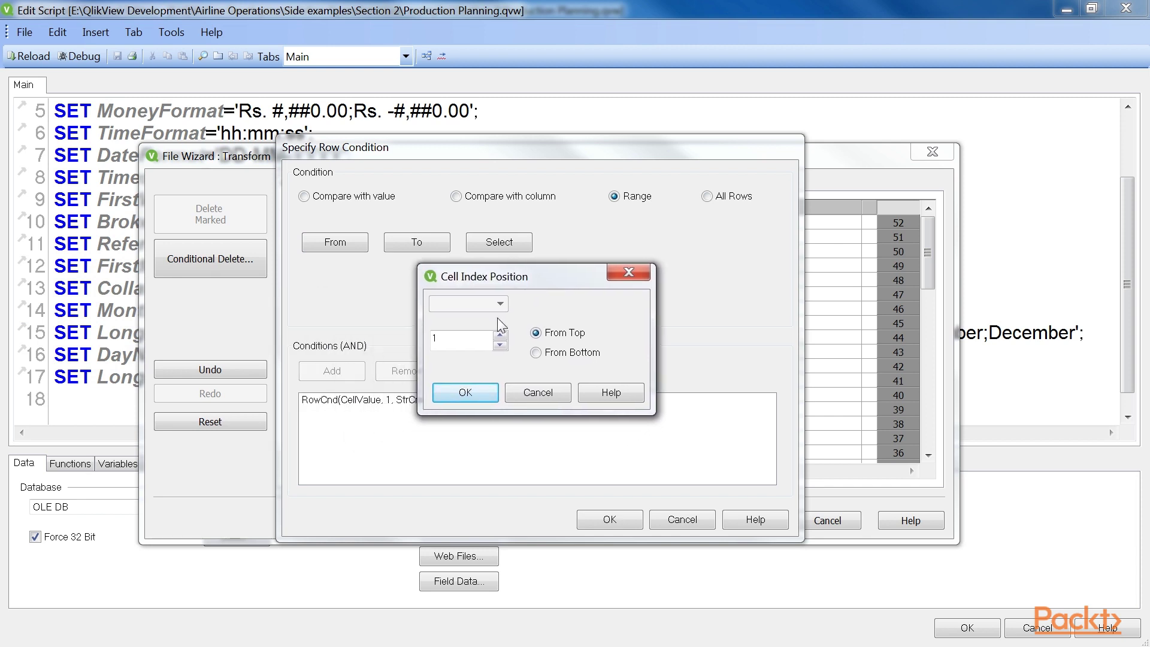
click(535, 353)
click(484, 389)
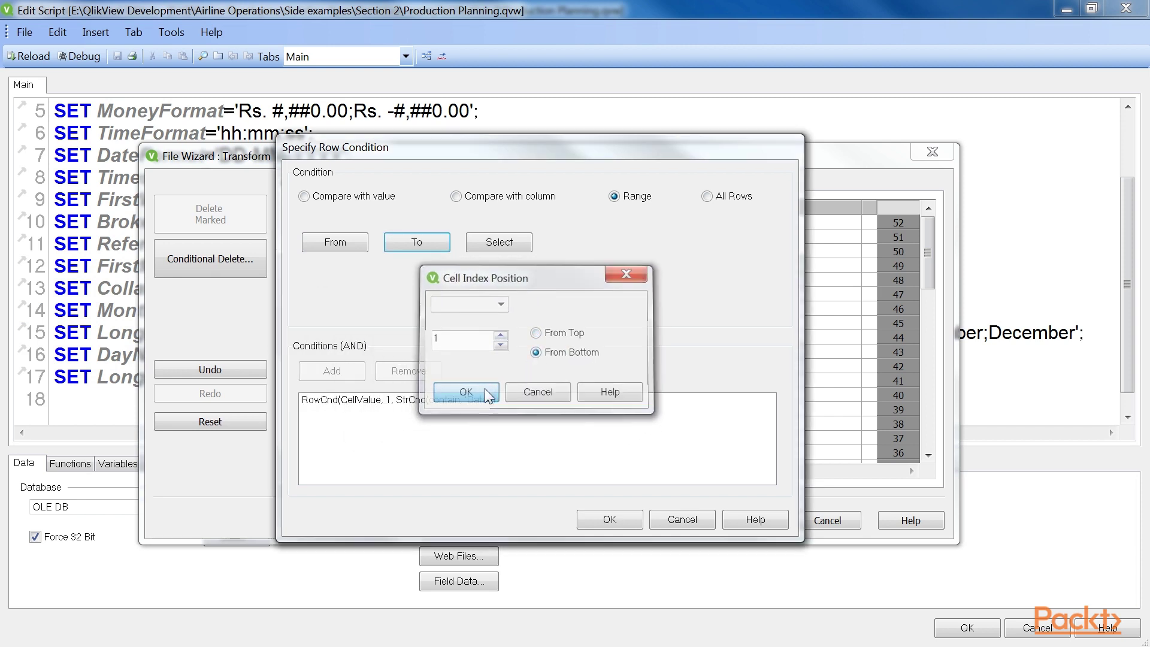
click(501, 242)
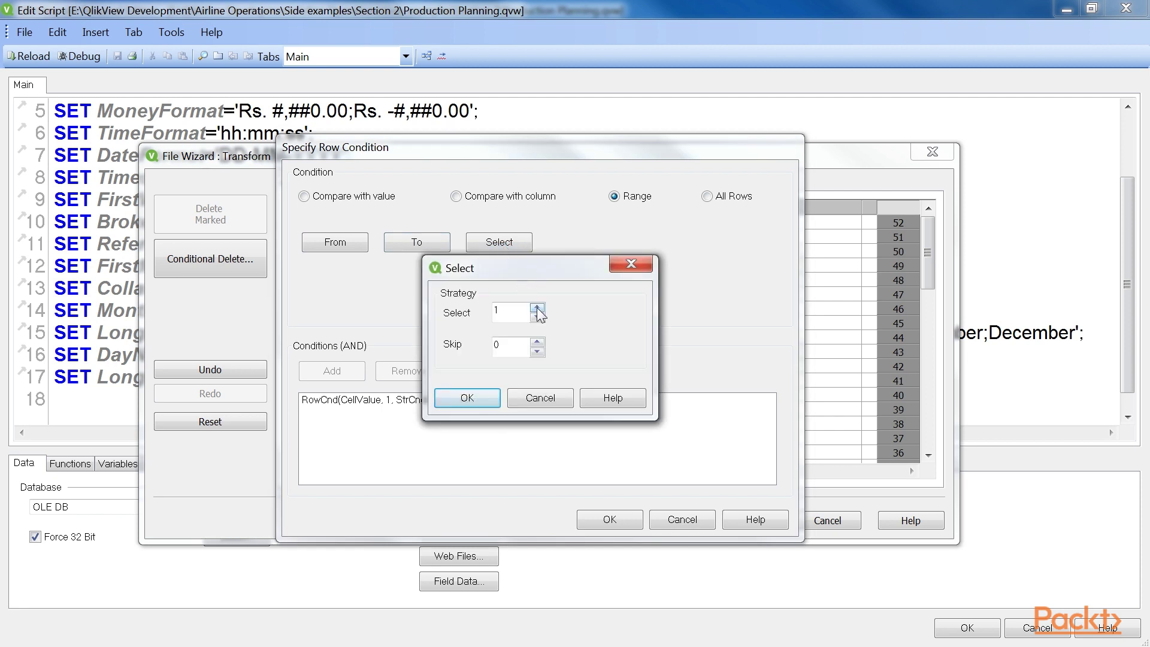
click(479, 401)
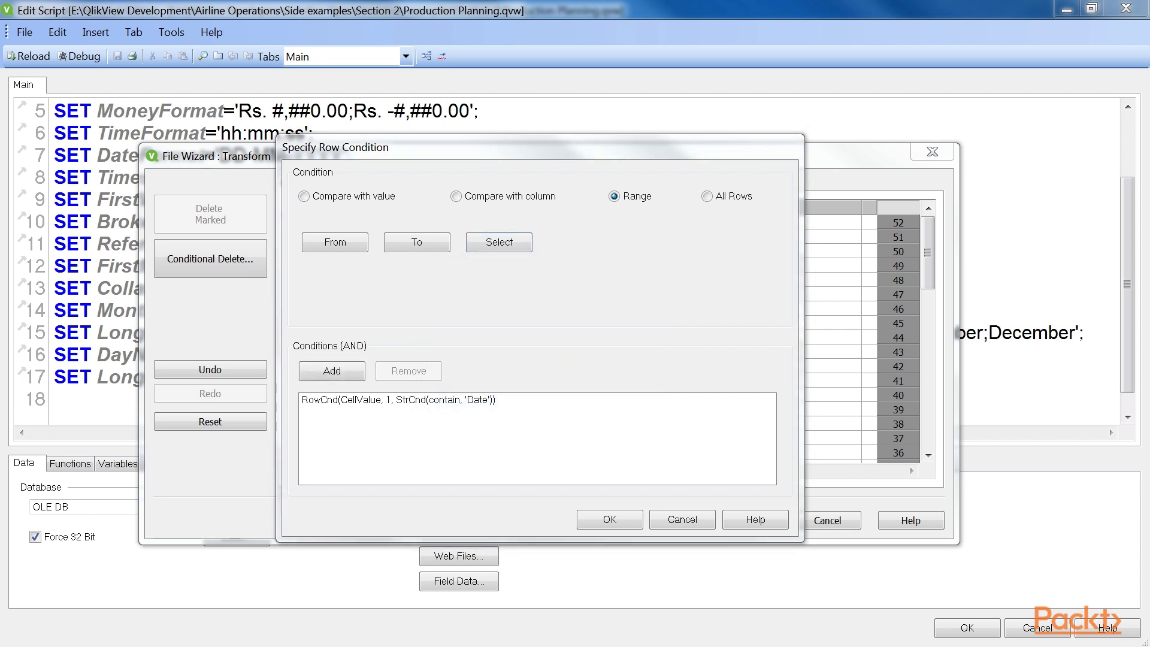
click(332, 371)
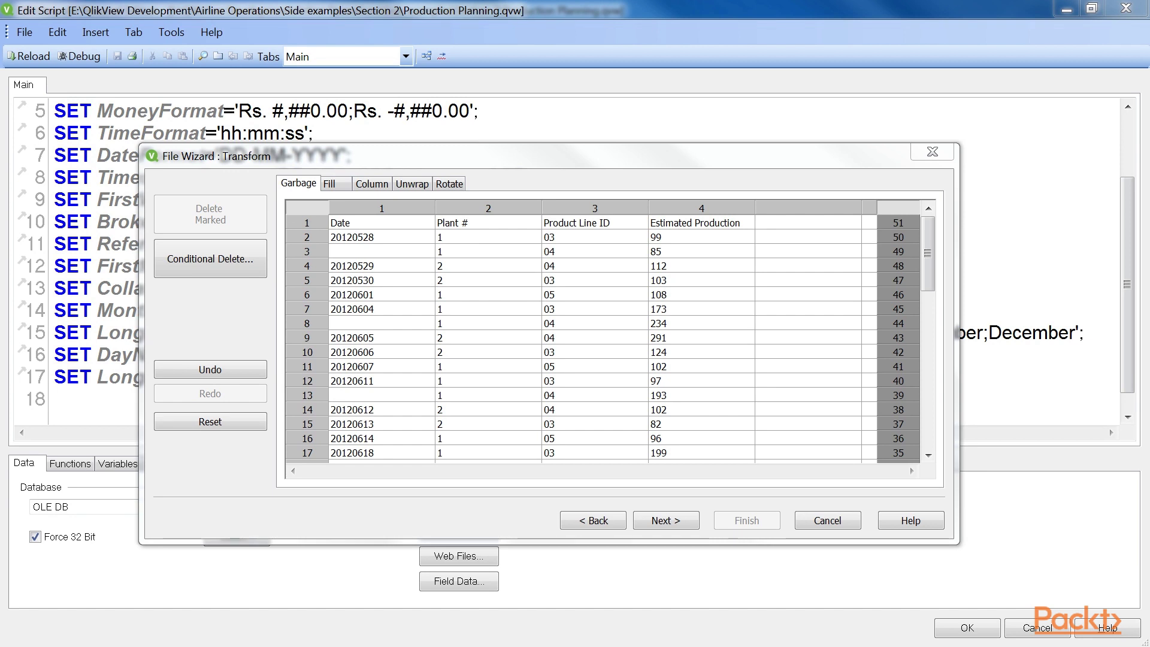
- Fill empty cells in column 1 (Date) with the value from the row above
click(329, 185)
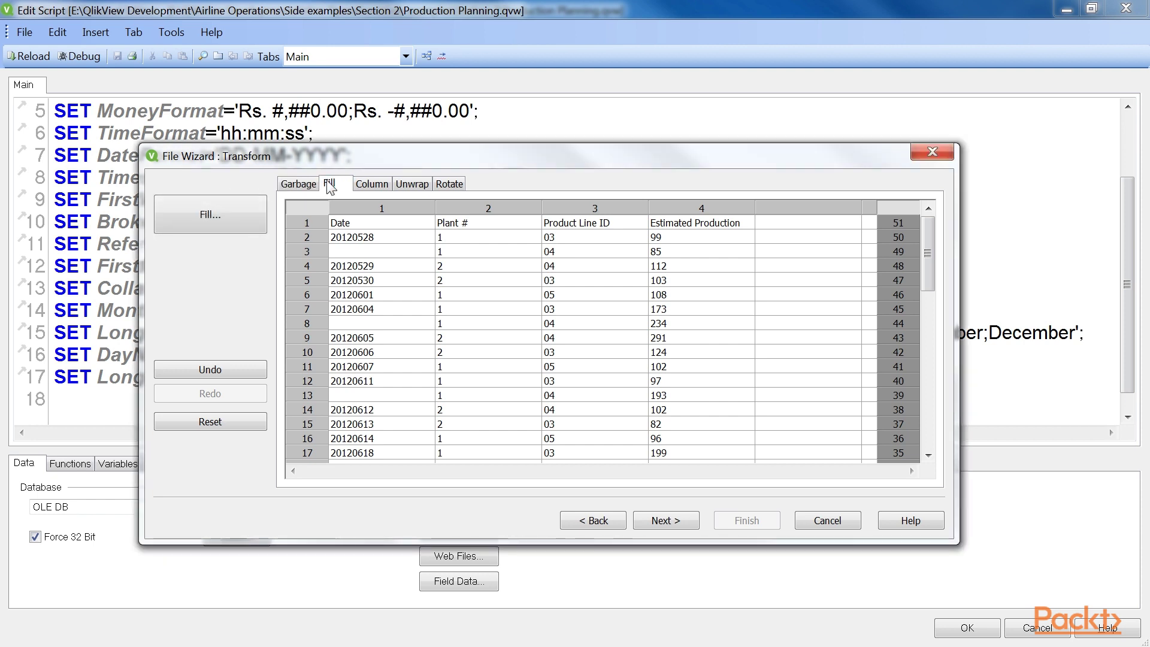
click(223, 217)
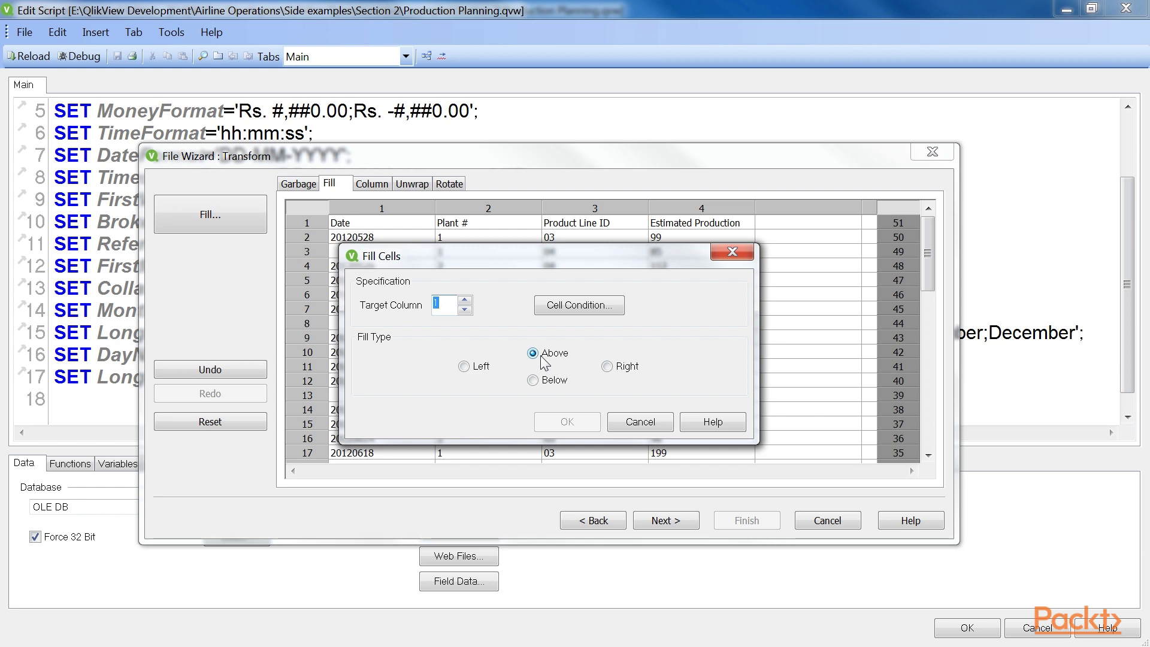
click(568, 314)
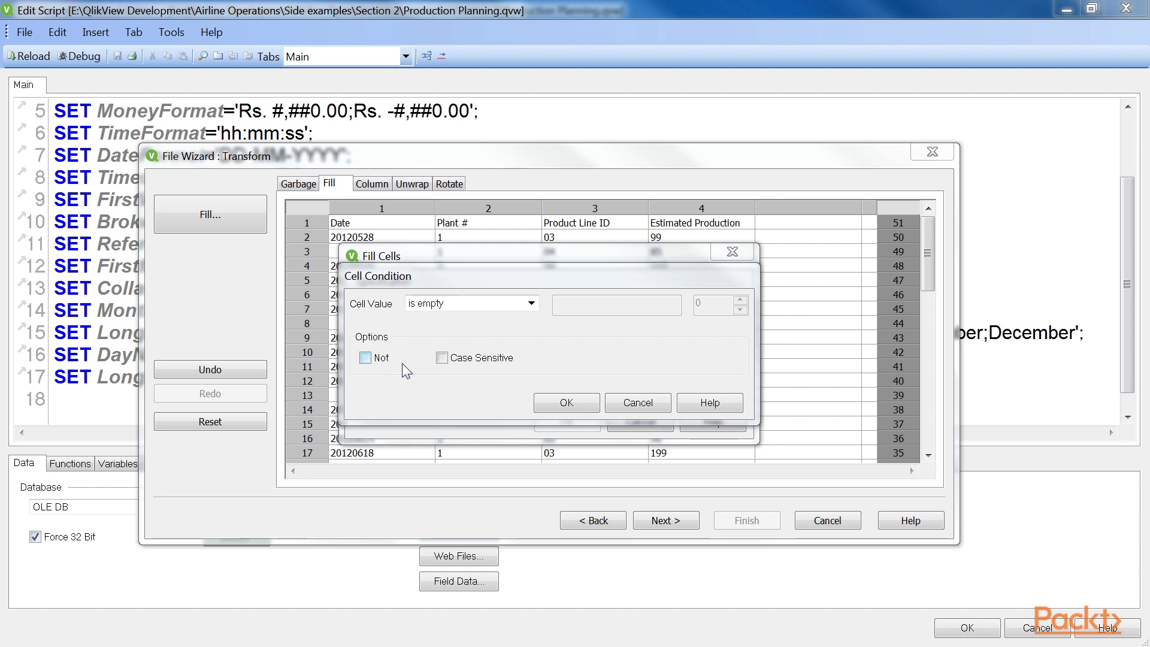
click(567, 403)
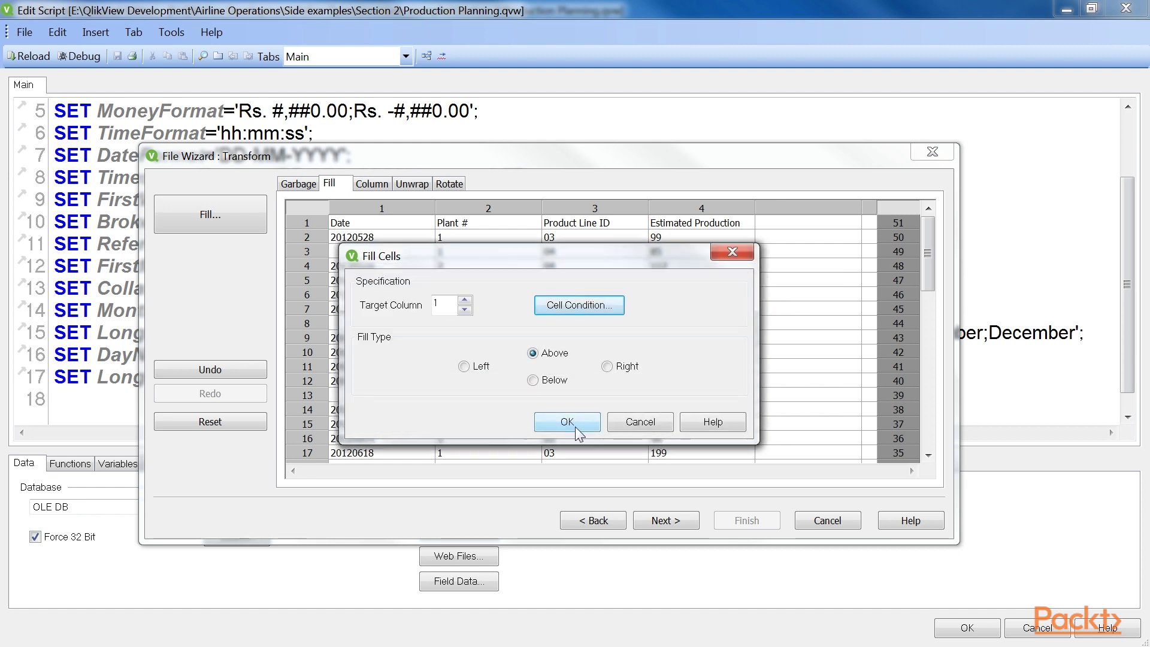
click(575, 426)
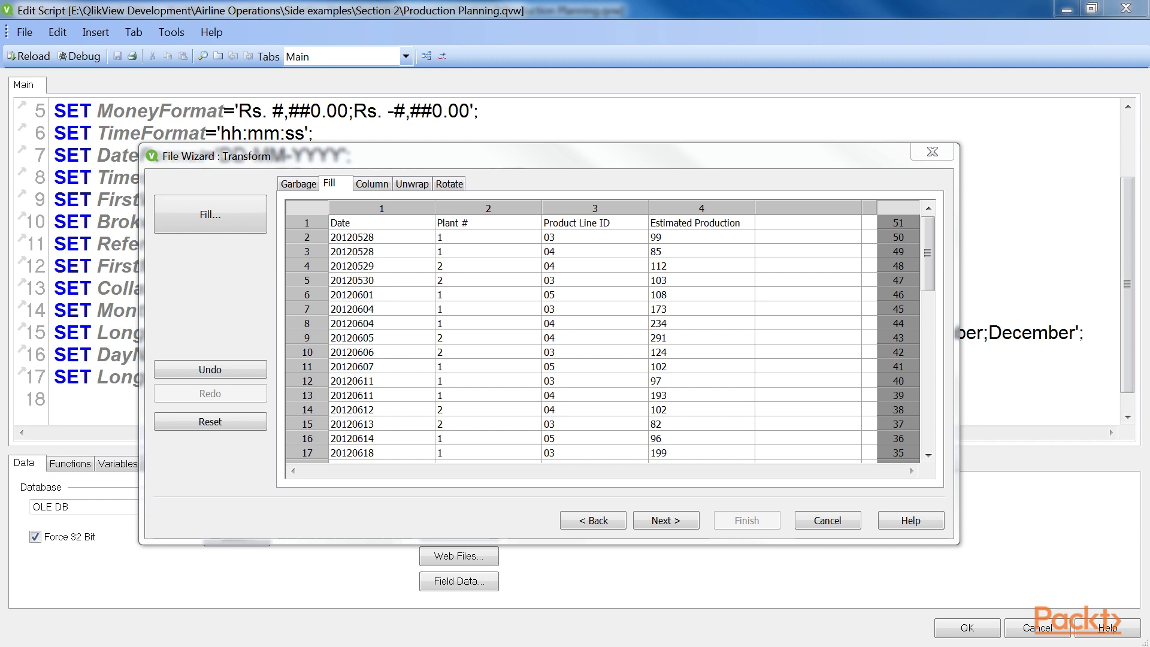
- Set labels to Embedded Labels and generate the LOAD statement for the legacy file
click(661, 521)
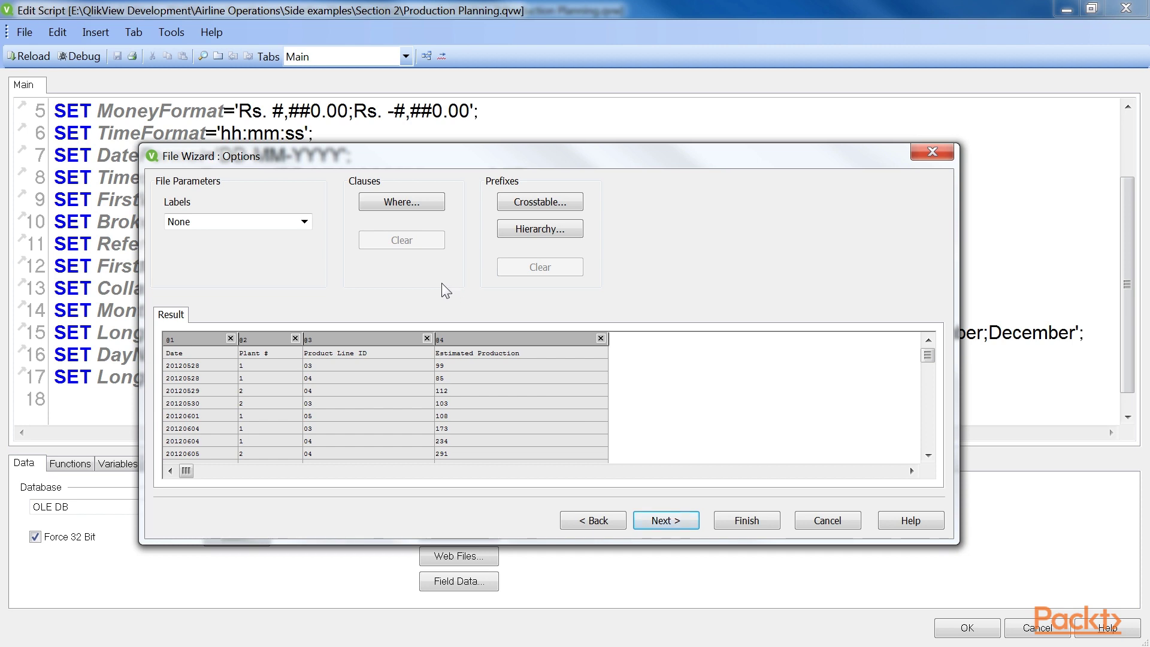
click(302, 222)
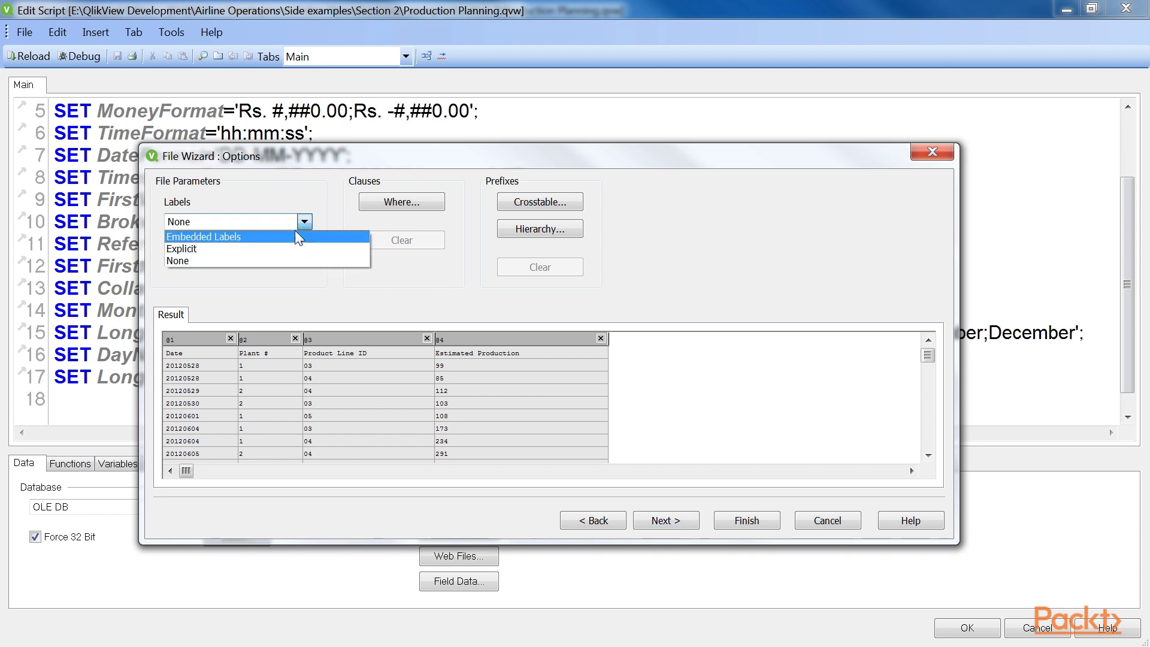
click(295, 237)
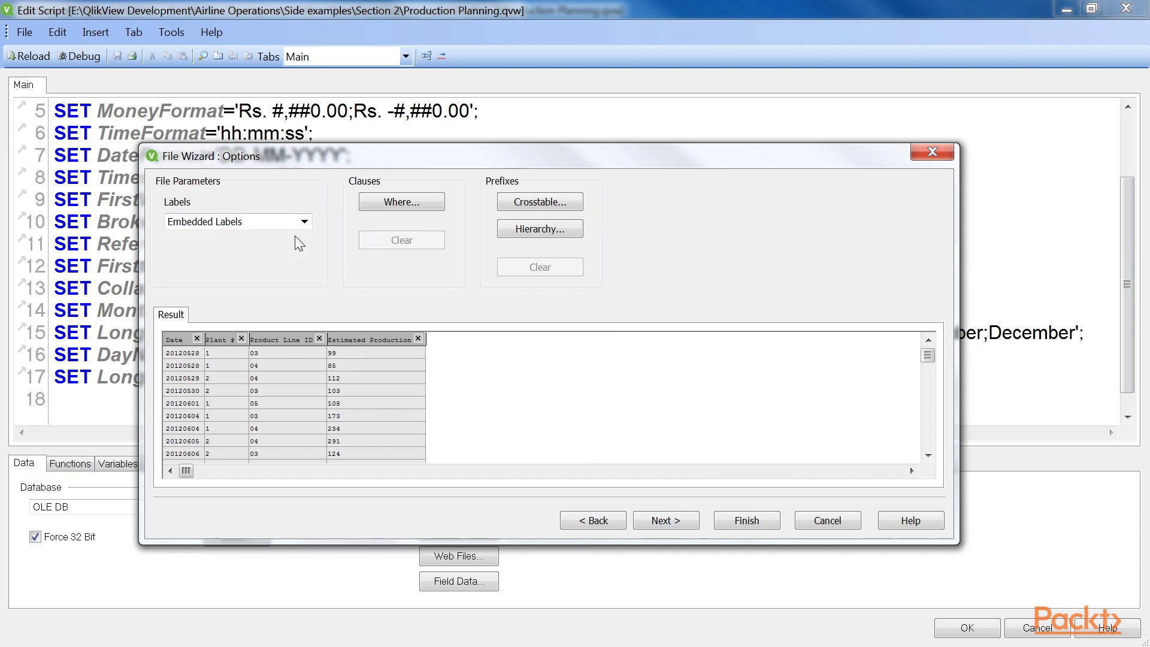
click(746, 519)
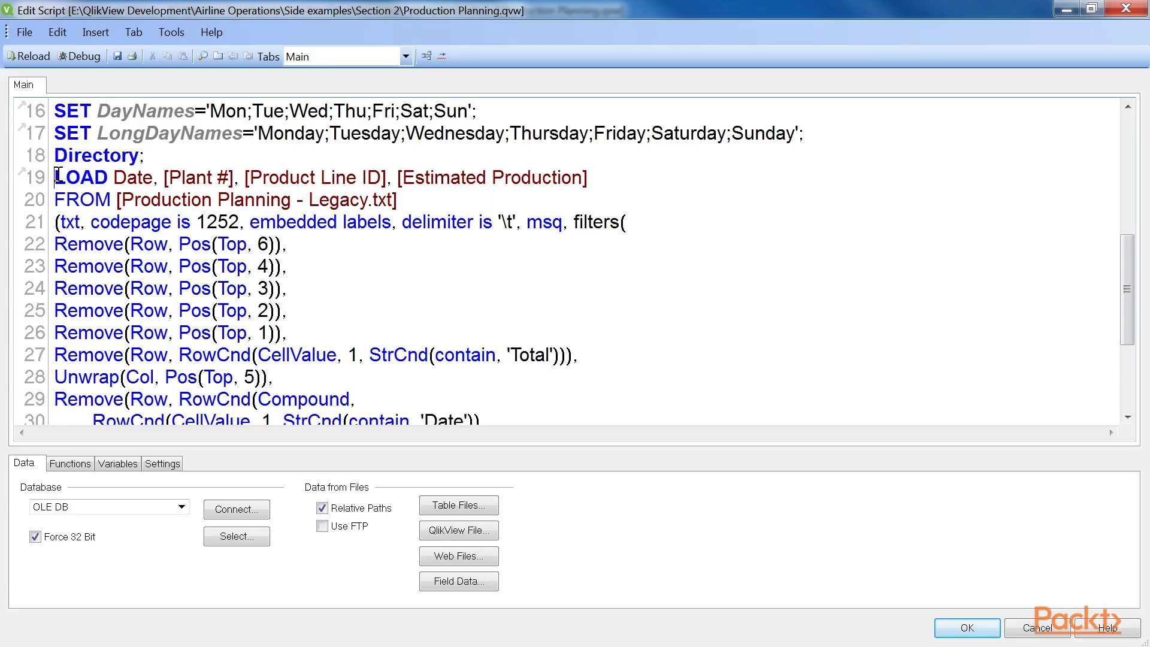
- Reload the data using the newly generated LOAD statement
drag(59, 176, 66, 413)
drag(1135, 347, 1136, 294)
click(479, 288)
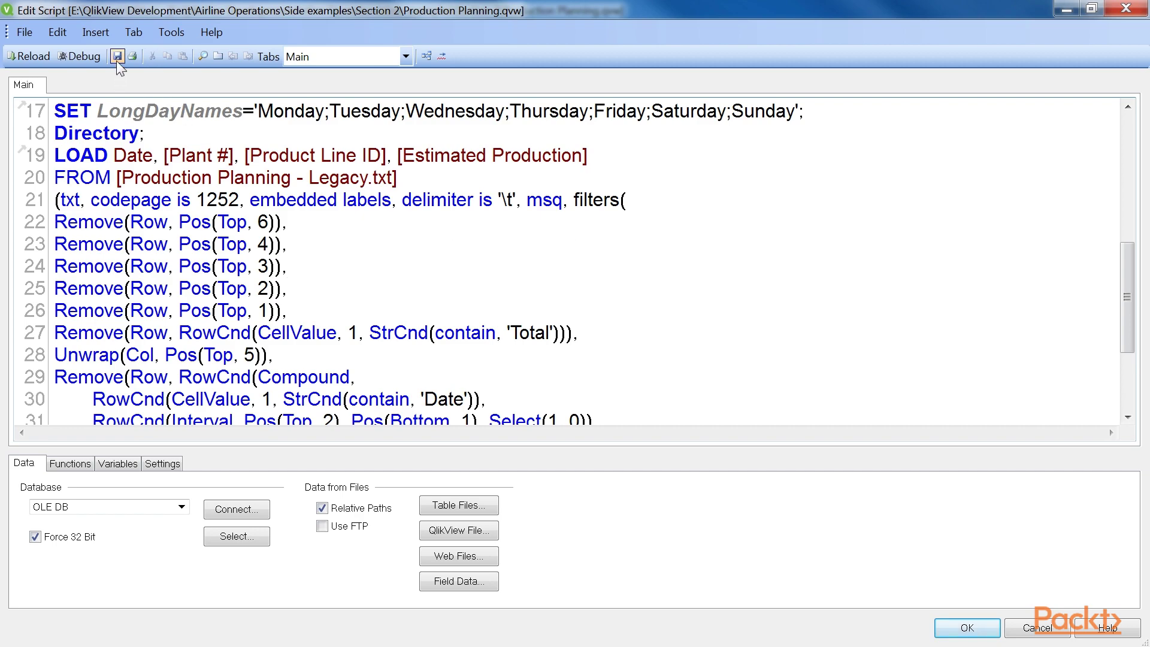
click(31, 57)
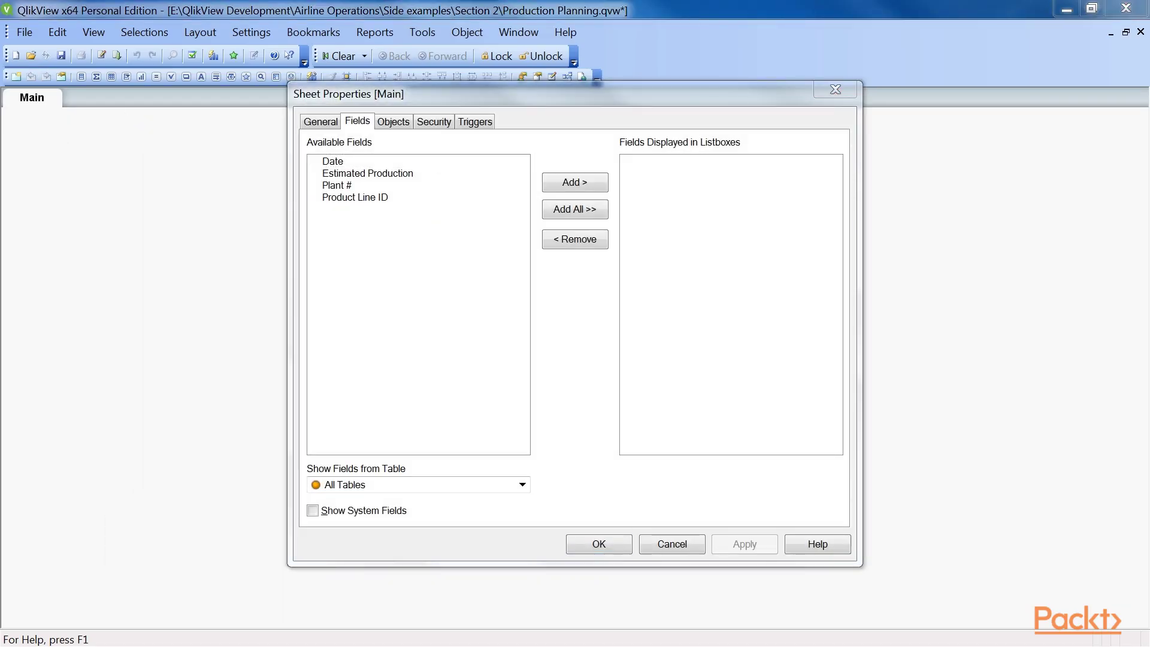
- Add Date, Estimated Production, Plant # and Product Line ID as listboxes on the Main sheet
click(352, 163)
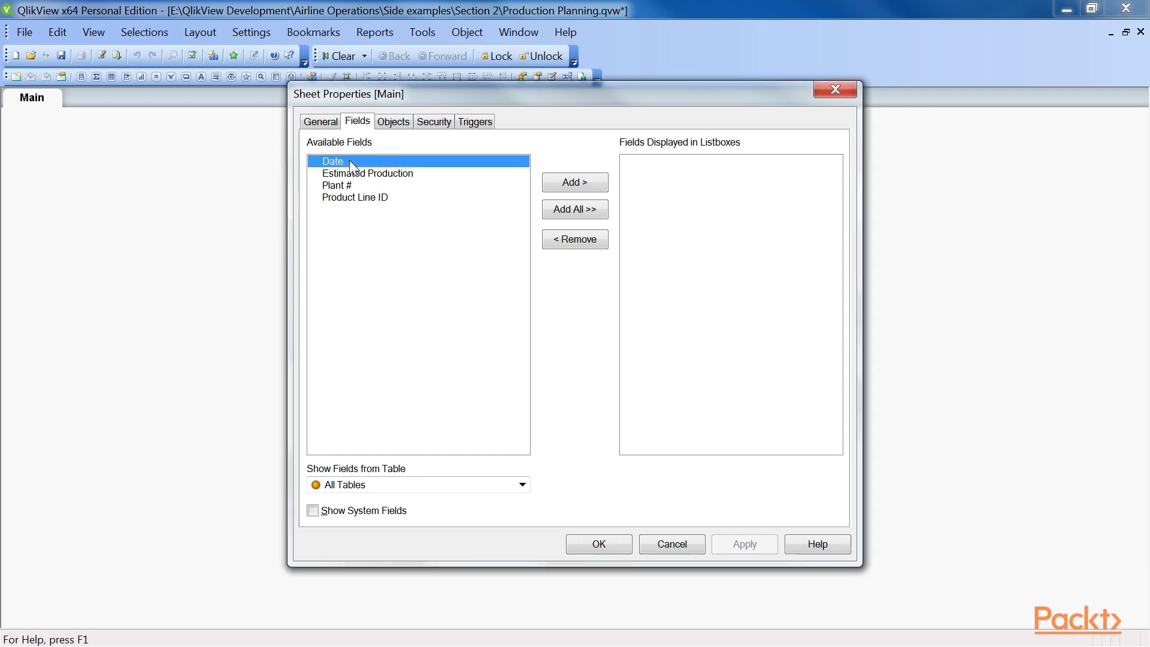
shift+click(366, 199)
click(564, 182)
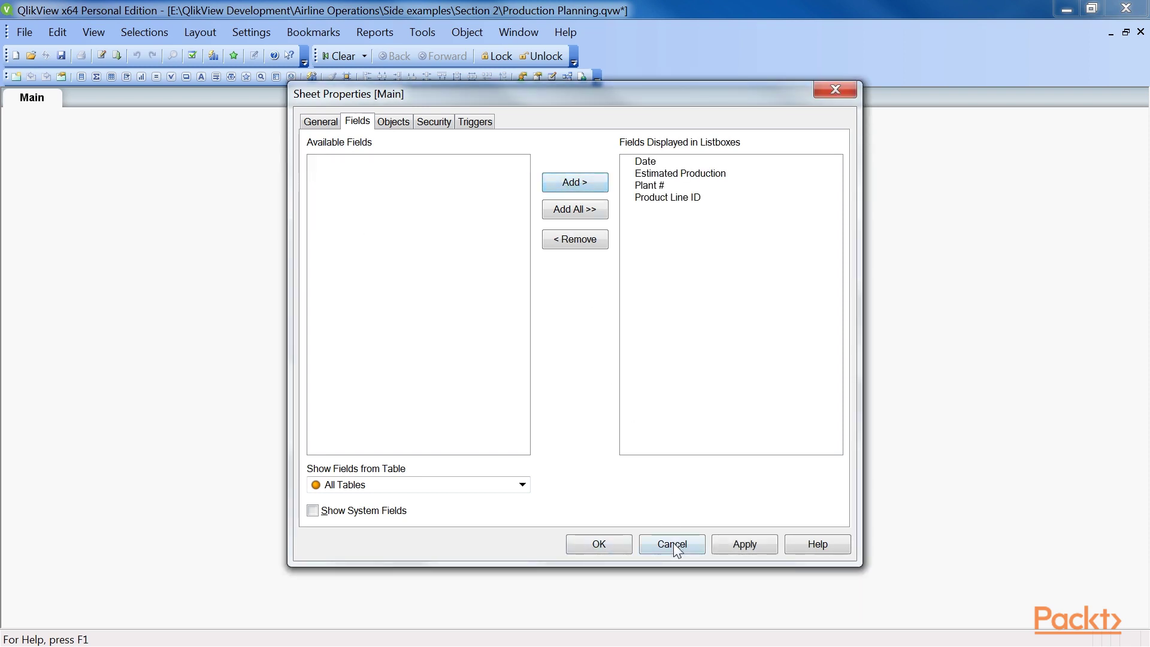
click(606, 545)
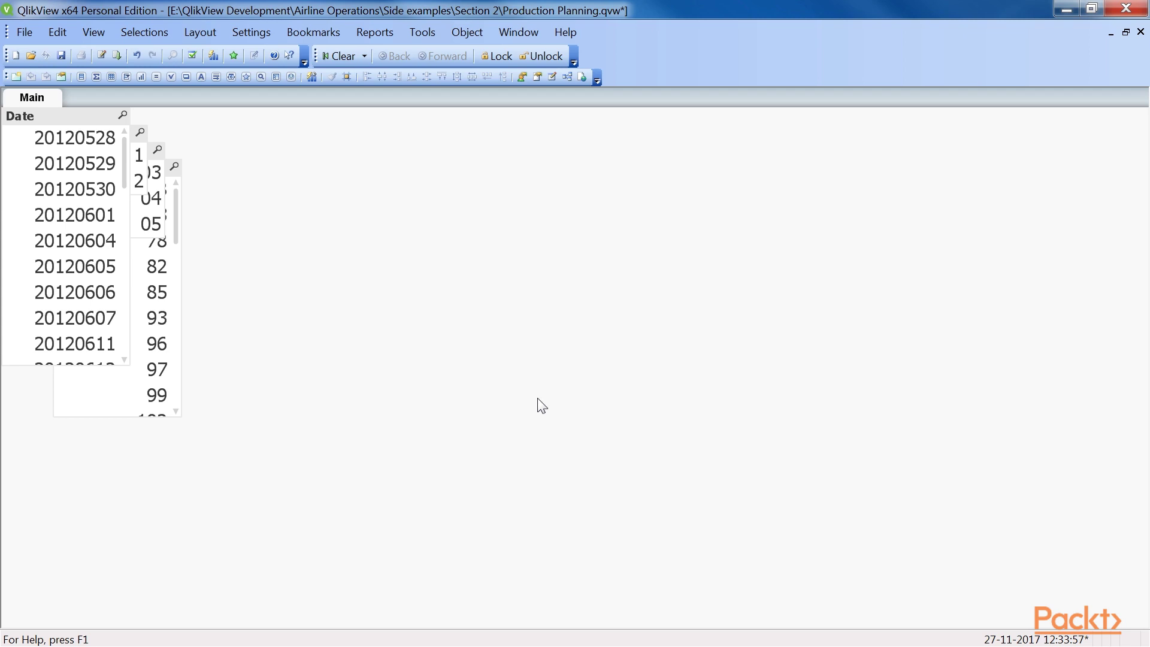
- Arrange the Date, Plant # and Estimated Production listboxes in a row across the sheet
drag(25, 115, 403, 161)
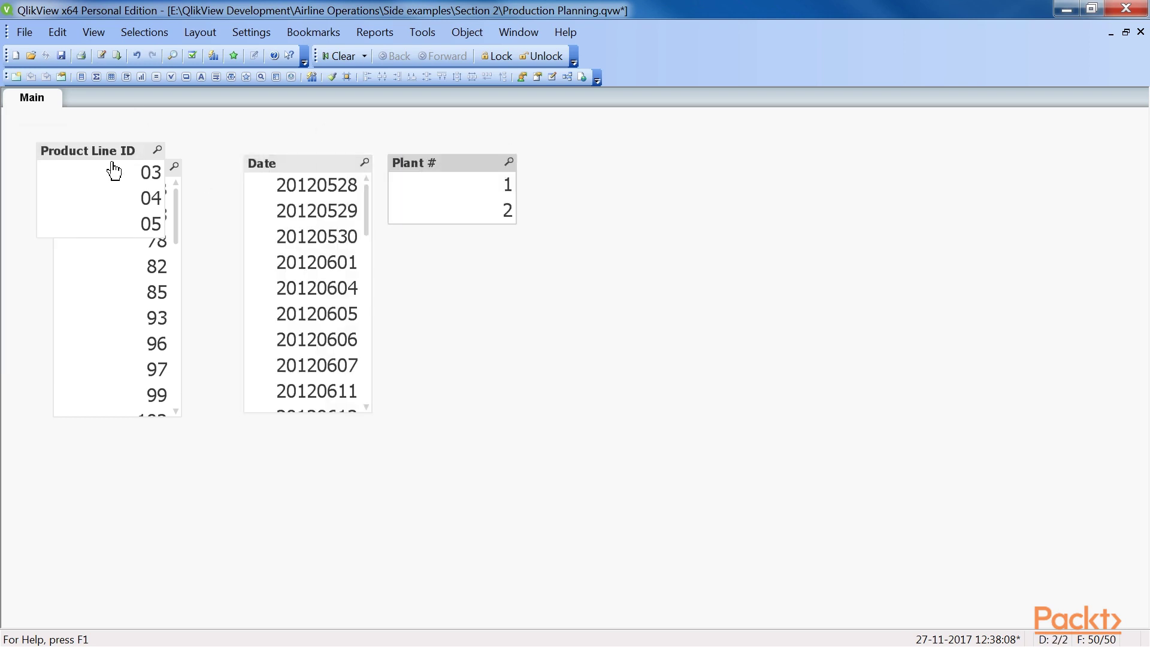
drag(89, 151, 568, 162)
drag(111, 163, 716, 162)
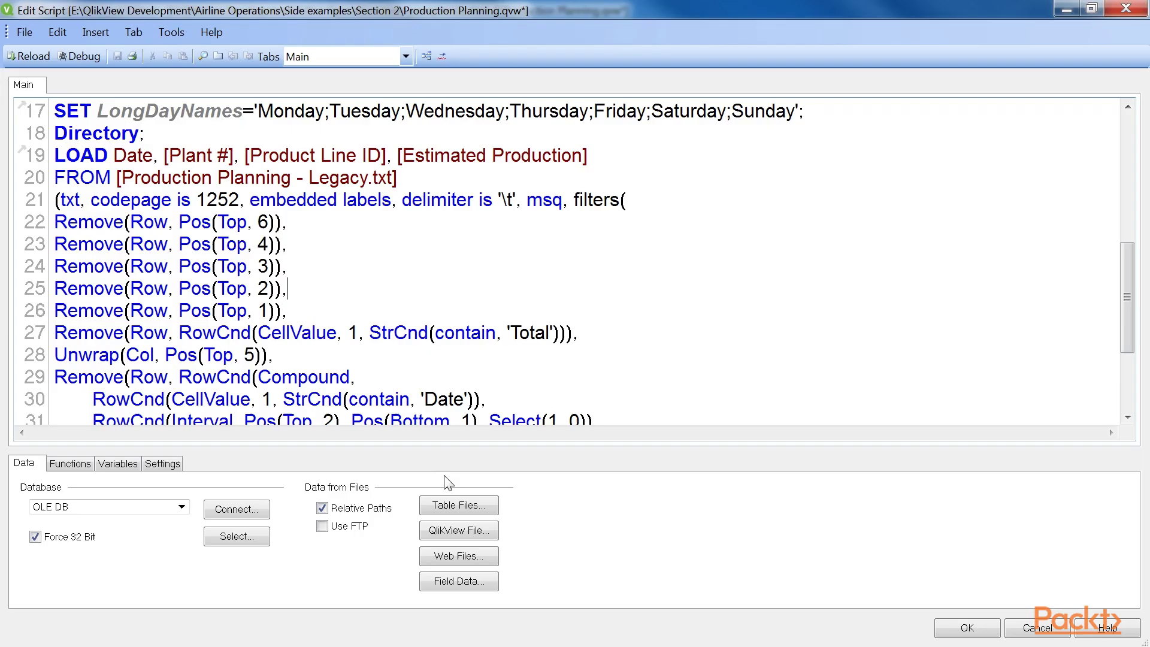
- Open Production Planning - Legacy in the File Wizard via Table Files
scroll(1141, 323, down, 3)
click(454, 504)
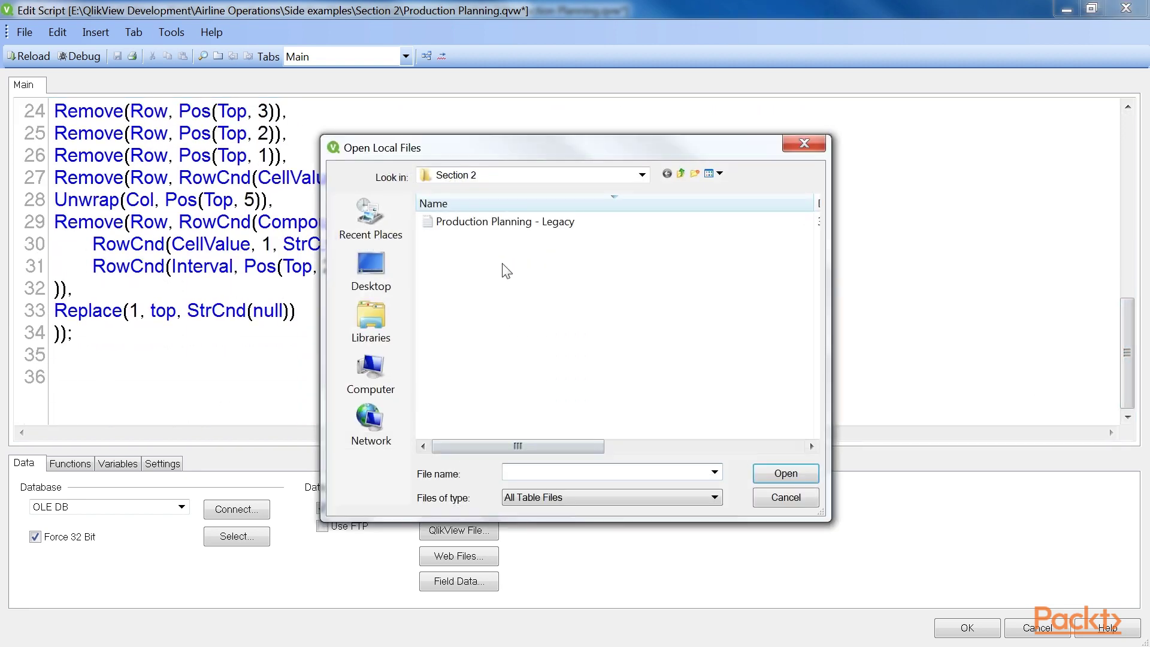
click(502, 224)
click(772, 472)
click(682, 516)
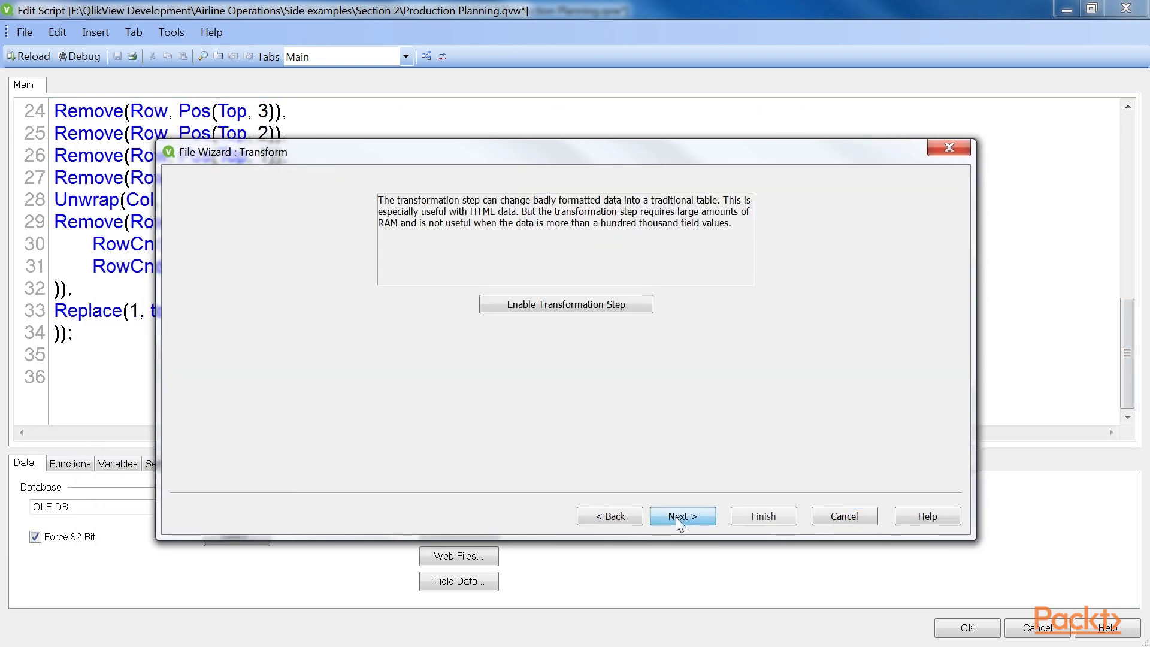
- Enable the transformation step and review its Column and Rotate options
click(551, 307)
click(377, 187)
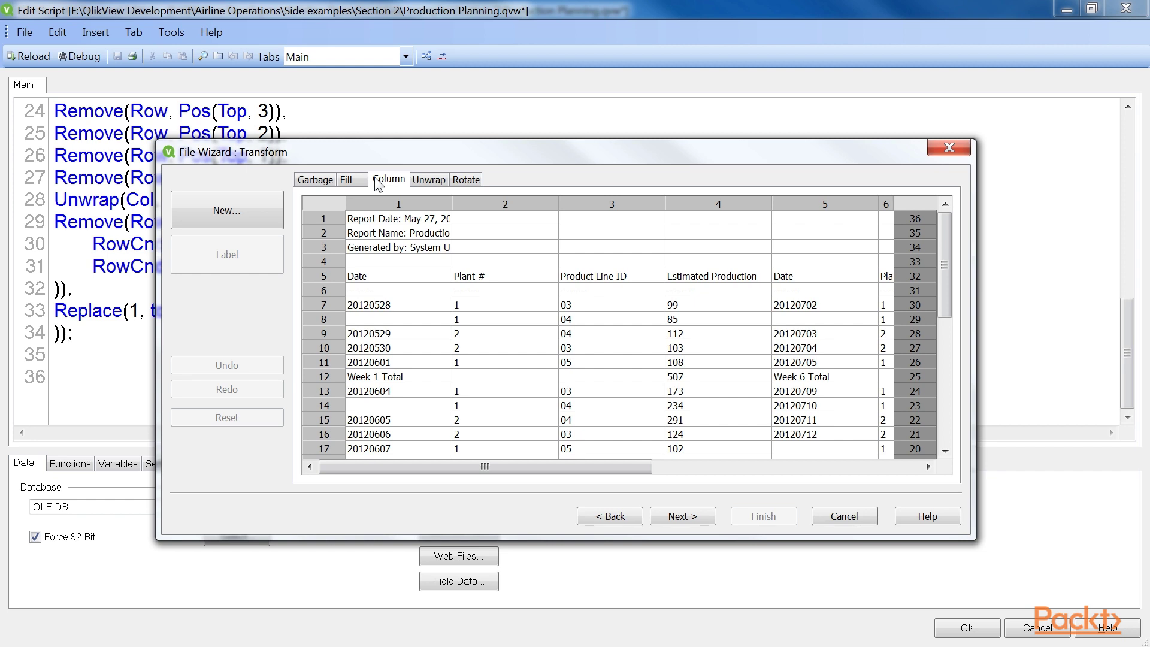
click(466, 180)
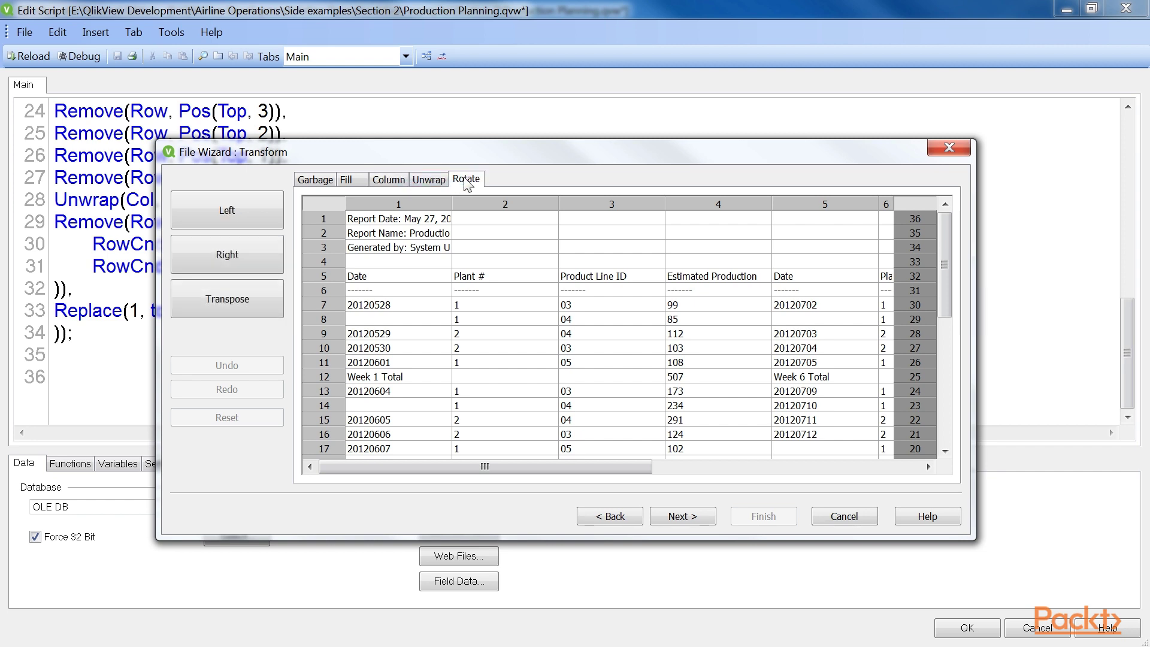